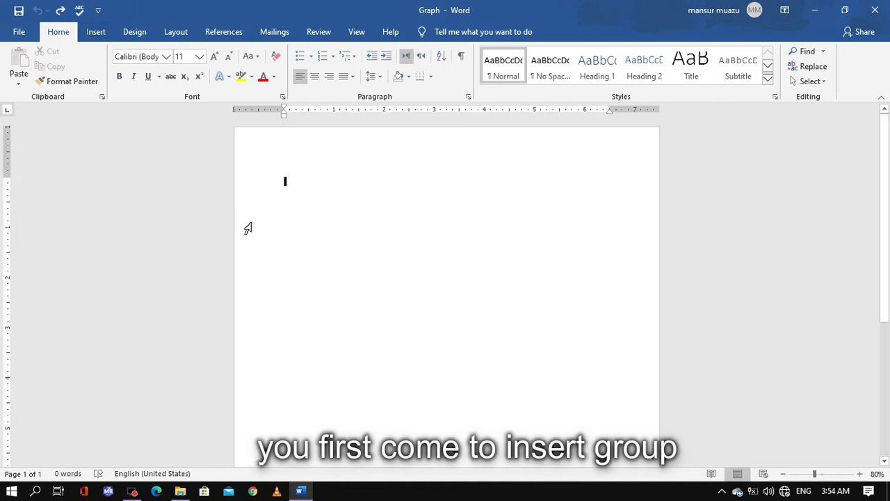
Show the Insert ribbon commands for the blank Graph document.
click(101, 35)
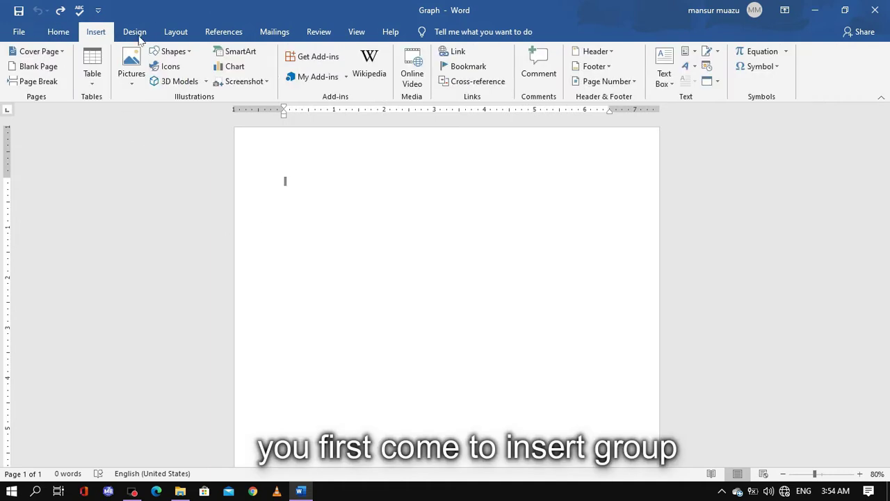
Open the Insert Chart dialog and choose Column > 3-D Clustered Column.
click(240, 70)
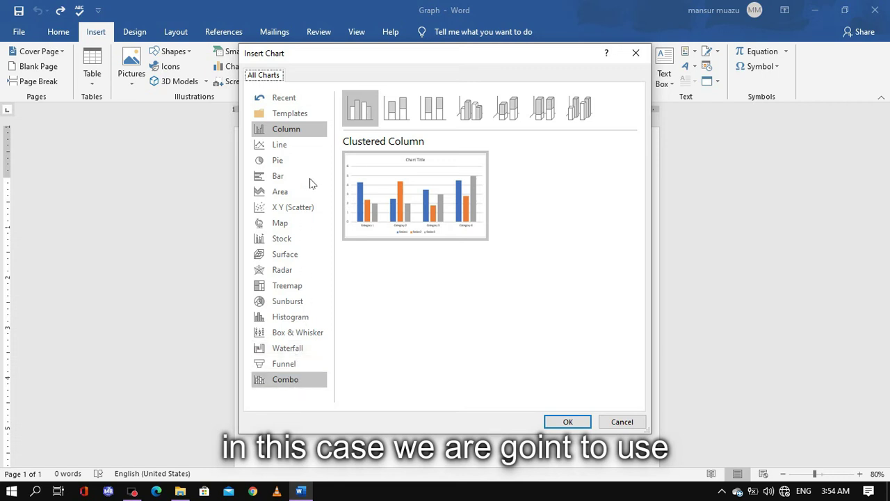
mouse_move(399, 179)
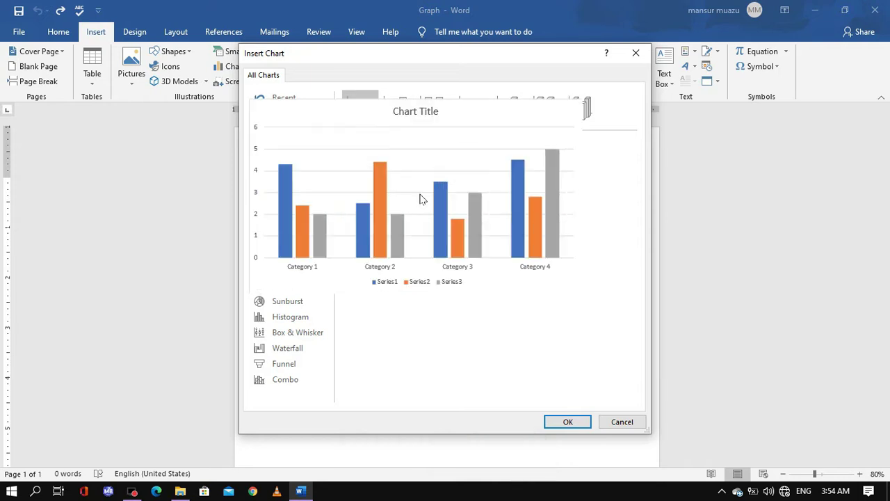
click(395, 105)
click(465, 110)
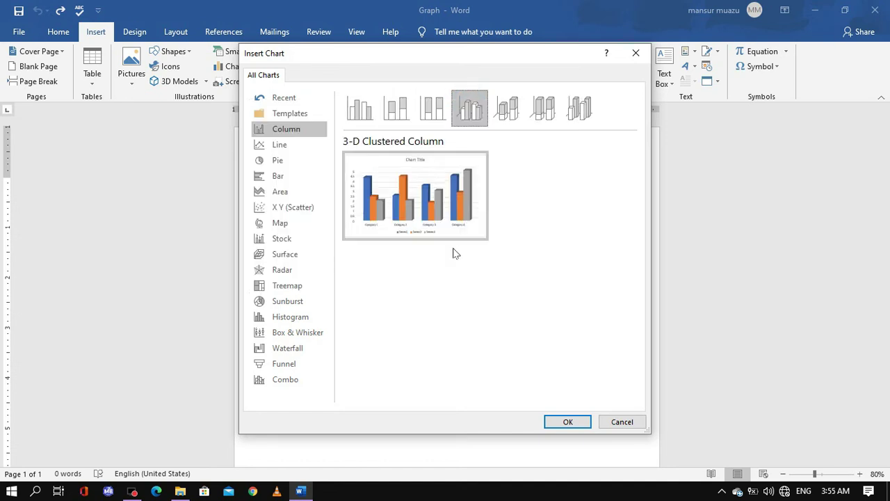
mouse_move(439, 212)
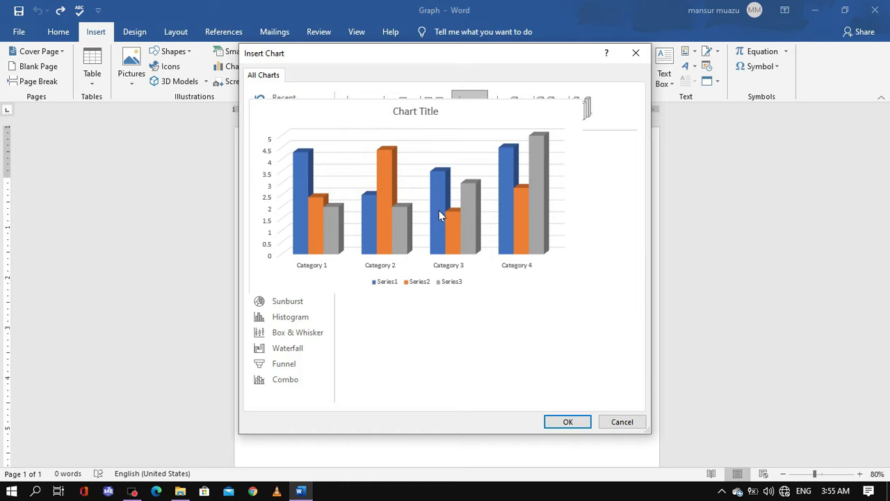
Insert the 3-D clustered column chart and select cell A2 in its data sheet.
click(566, 422)
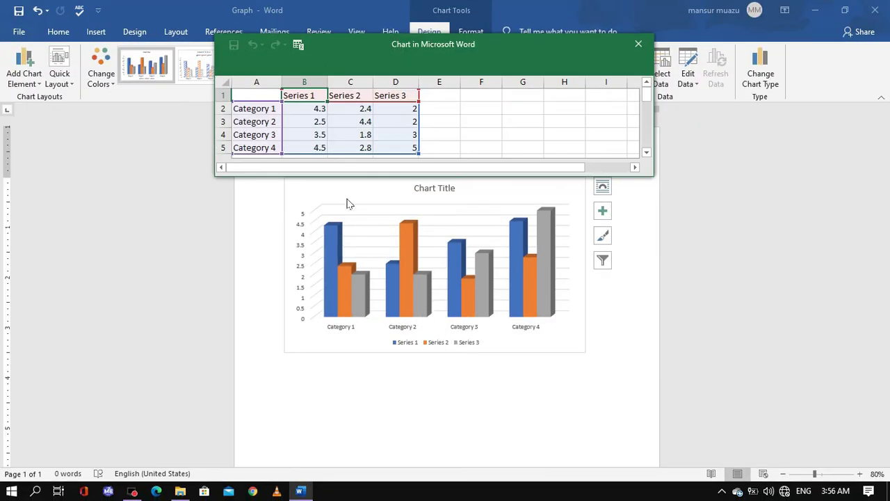
click(265, 108)
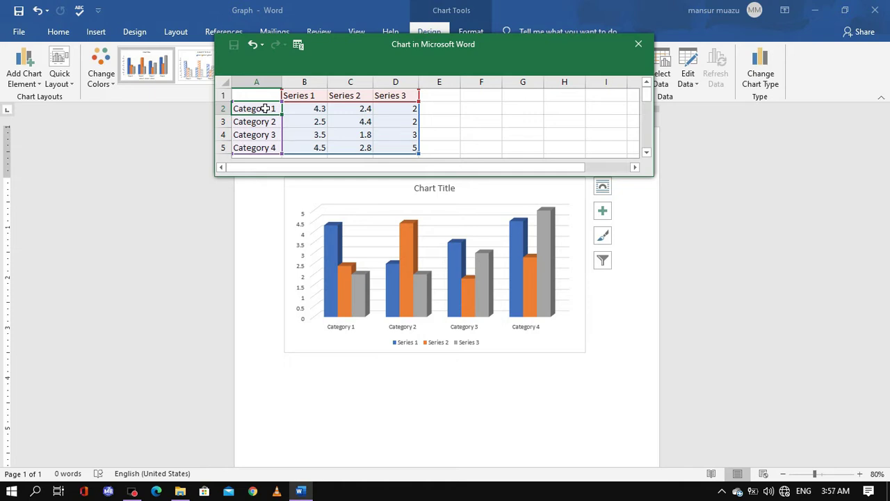
Rename the first two categories to 'historical books' and 'english' in cells A2–A3.
text(historia)
key(BackSpace)
text(cal boo)
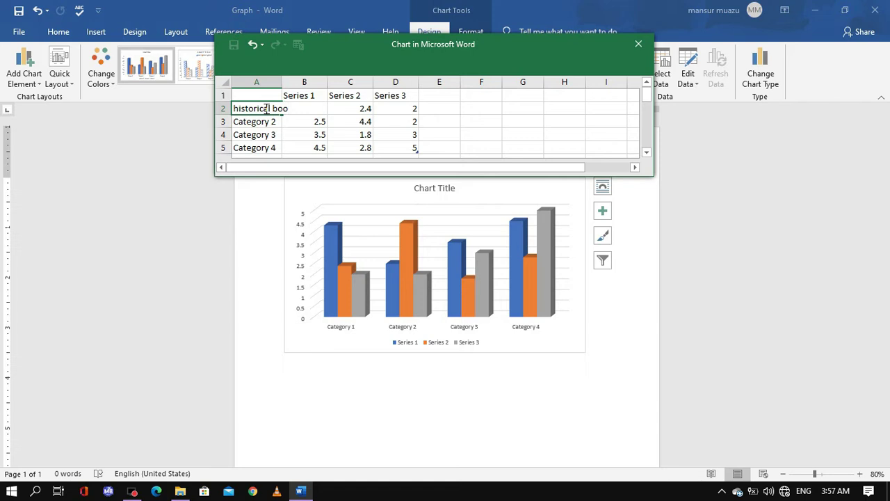
text(ks)
click(256, 124)
text(l)
key(BackSpace)
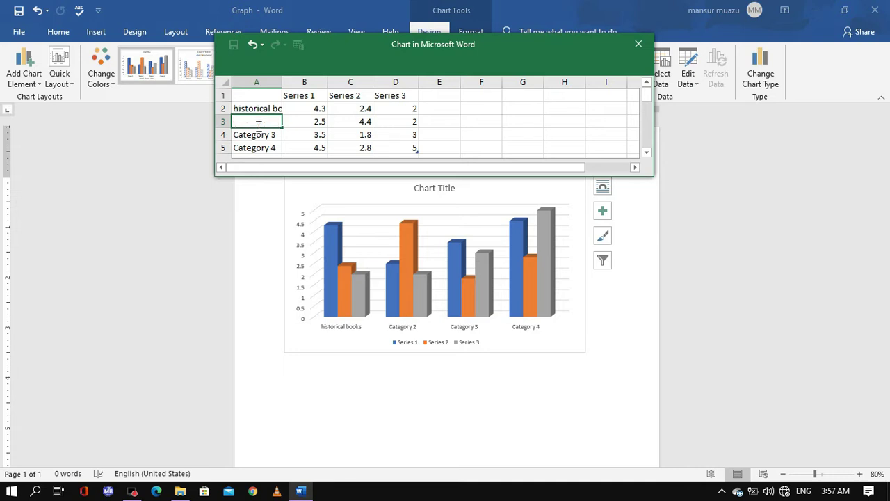
text(english)
click(258, 139)
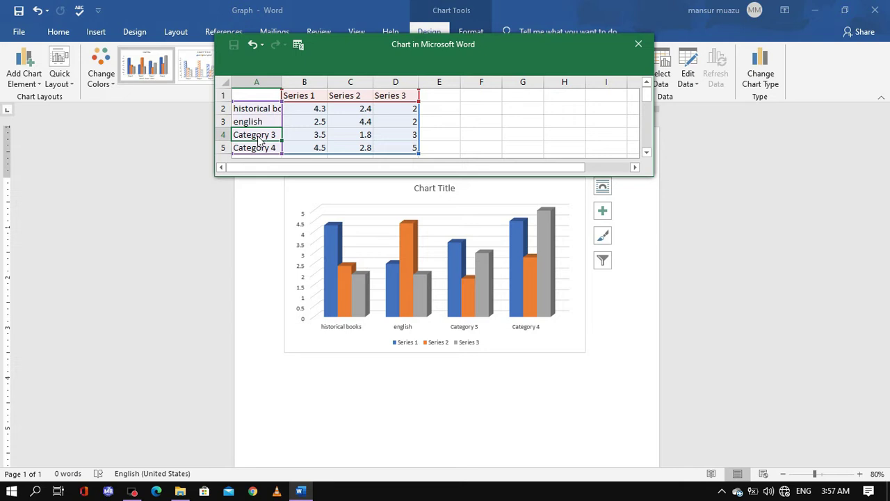
Rename the remaining categories to 'math' and 'science' in cells A4–A5.
text(math)
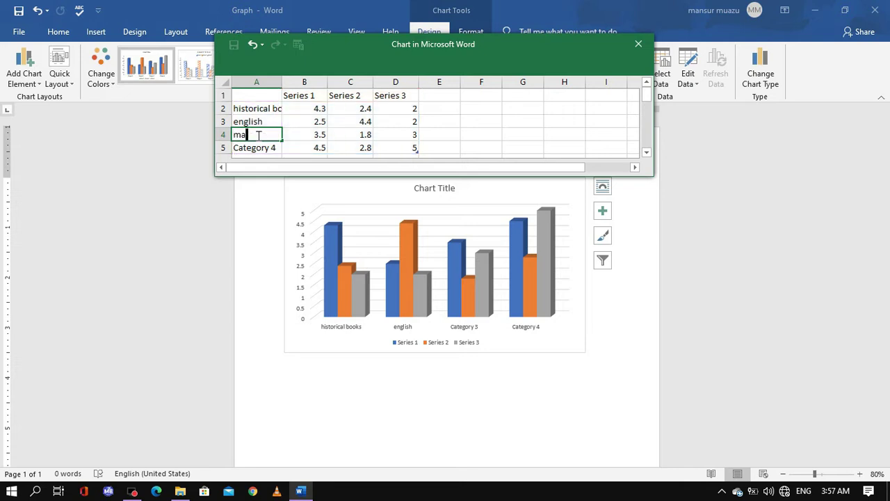
click(269, 152)
click(269, 149)
click(269, 147)
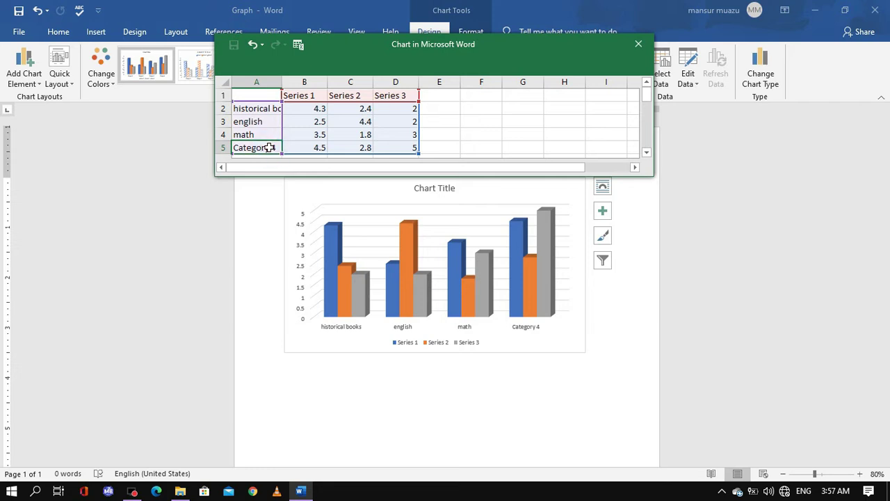
text(science)
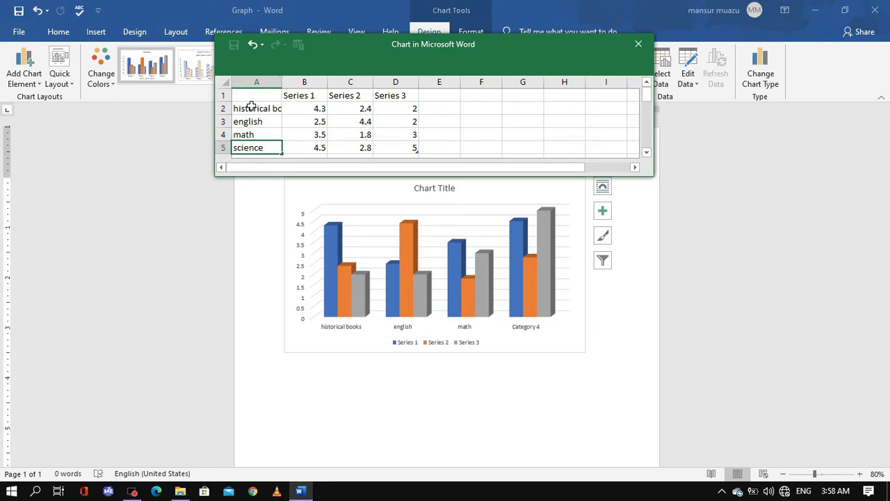
click(304, 109)
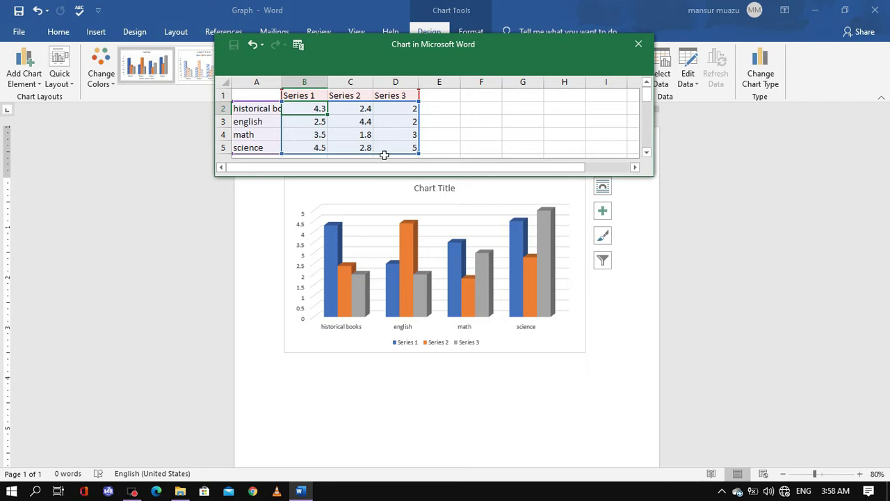
Name the series in B1–D1 'blue series', 'red series' and 'gray series'.
click(308, 96)
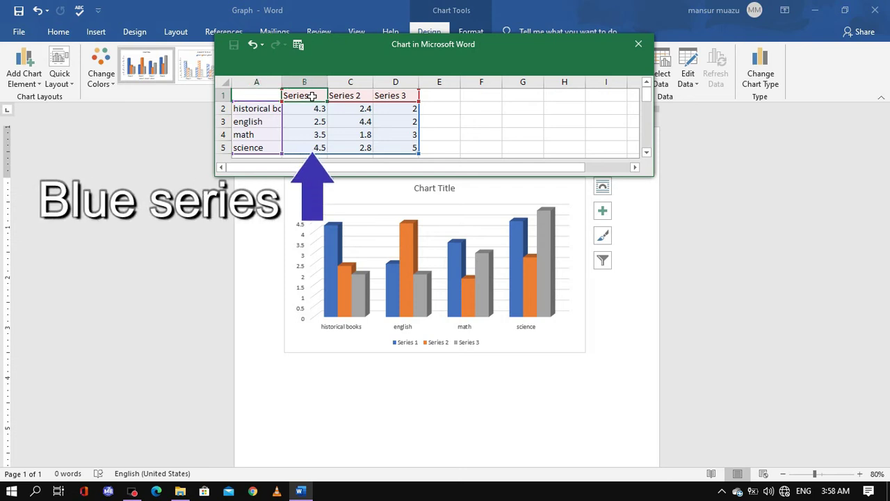
text(blue se)
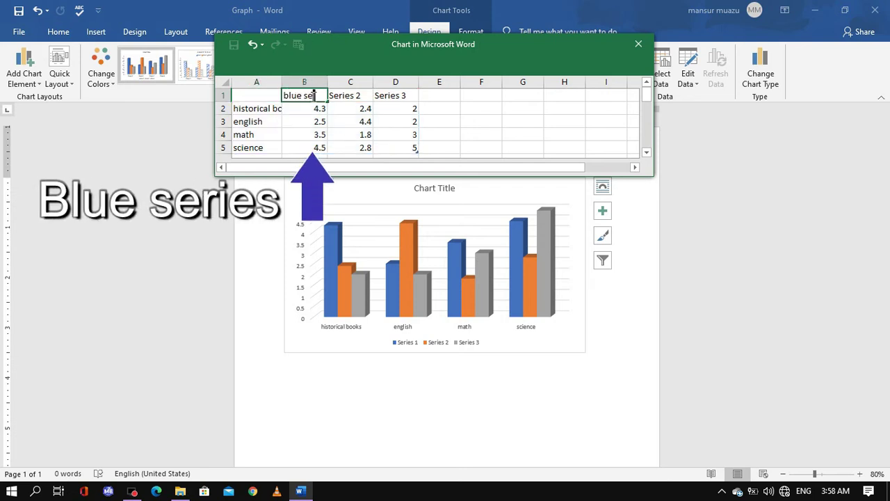
text(ries)
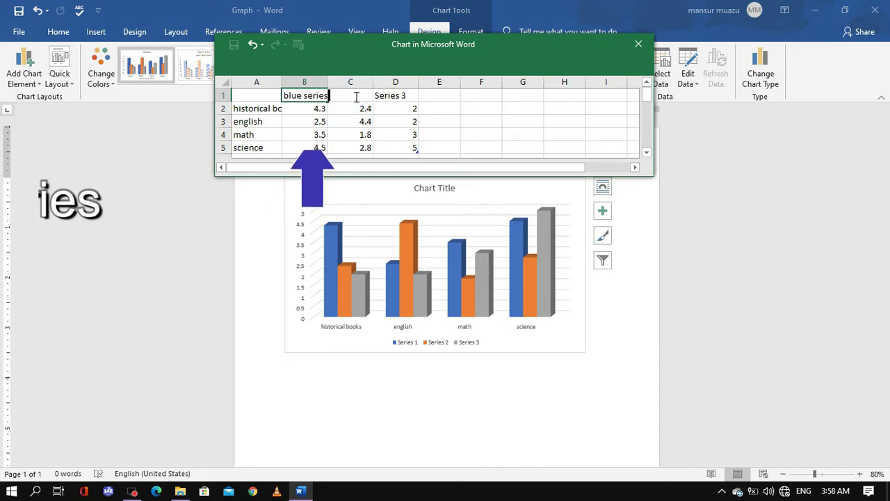
click(392, 96)
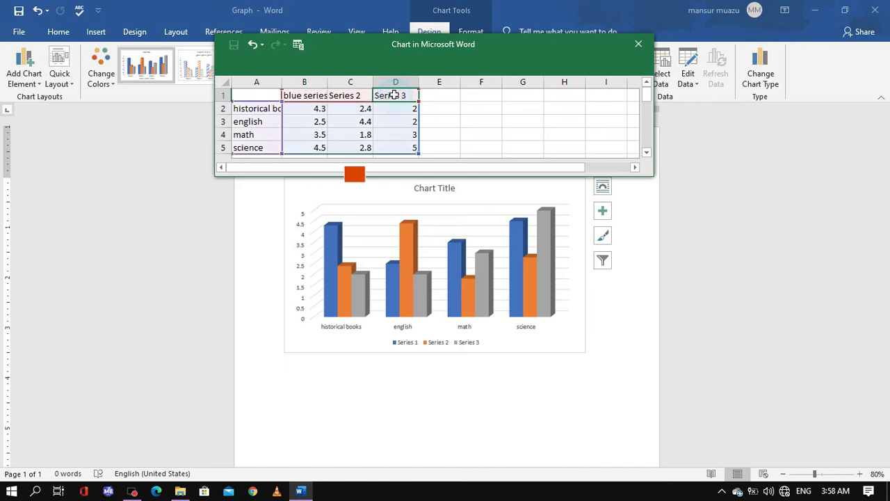
click(343, 85)
click(344, 94)
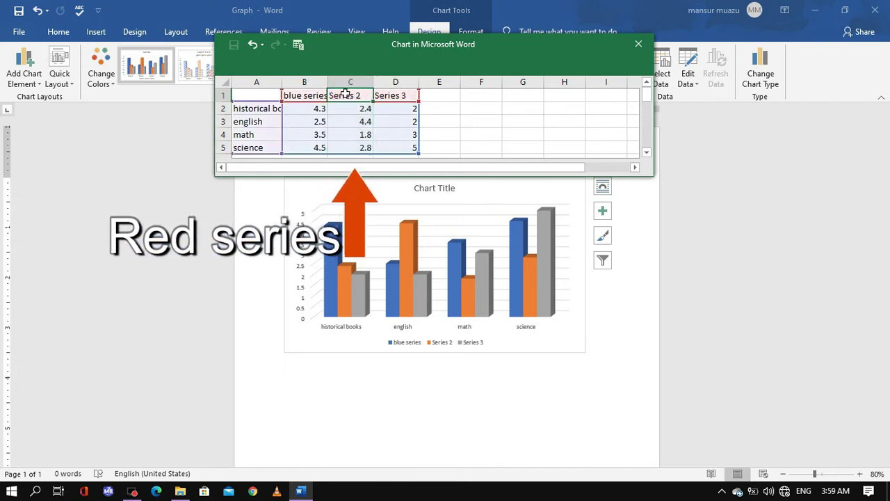
text(re)
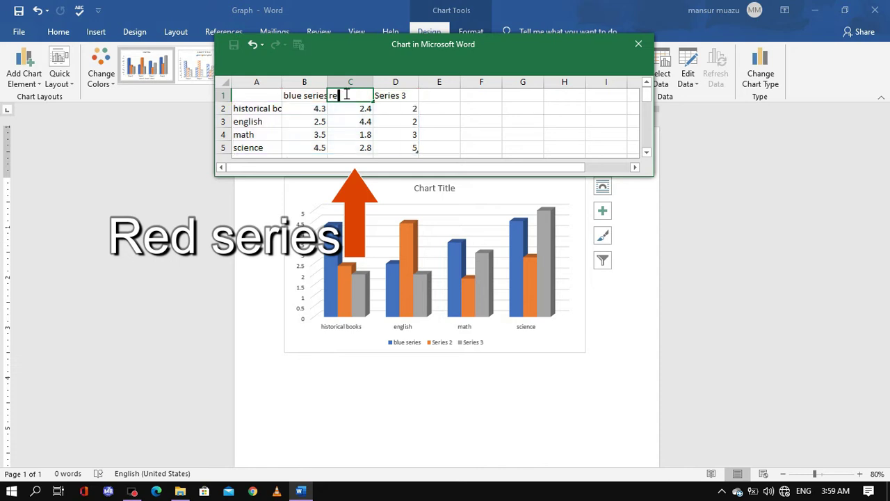
text(series)
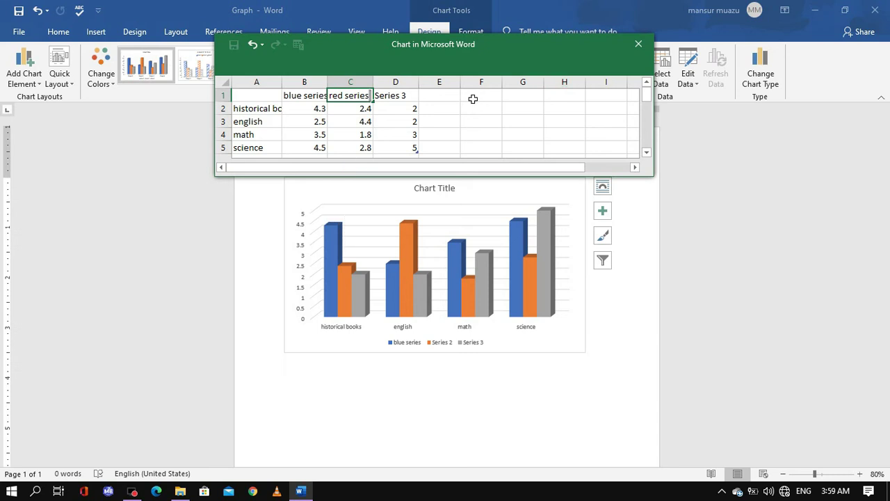
click(390, 96)
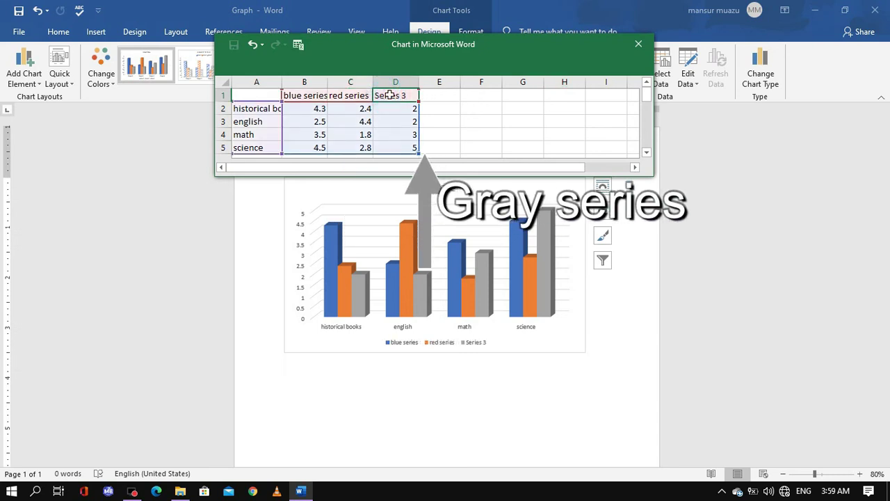
text(gray series)
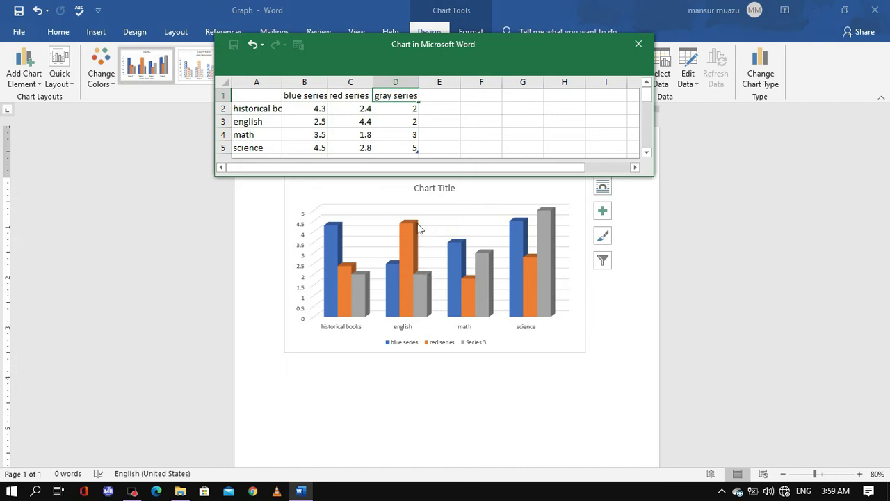
click(400, 148)
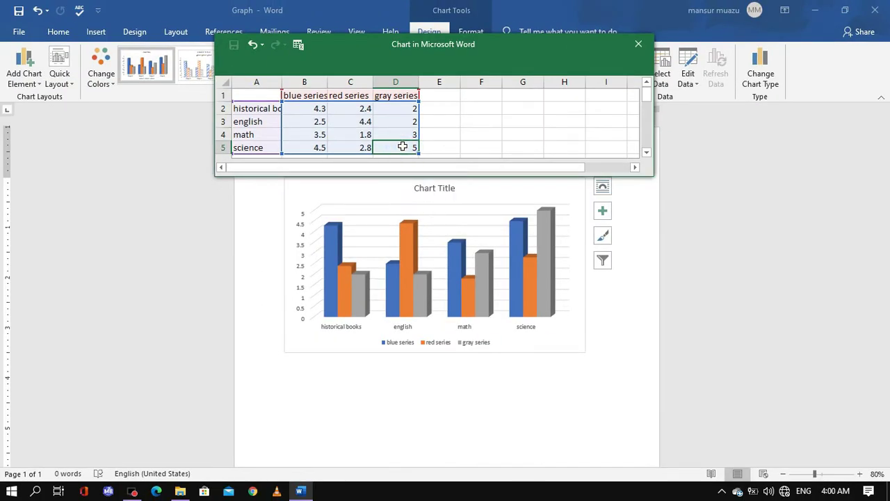
Set the gray series values to 8.5 for science and 5 for english.
double_click(403, 147)
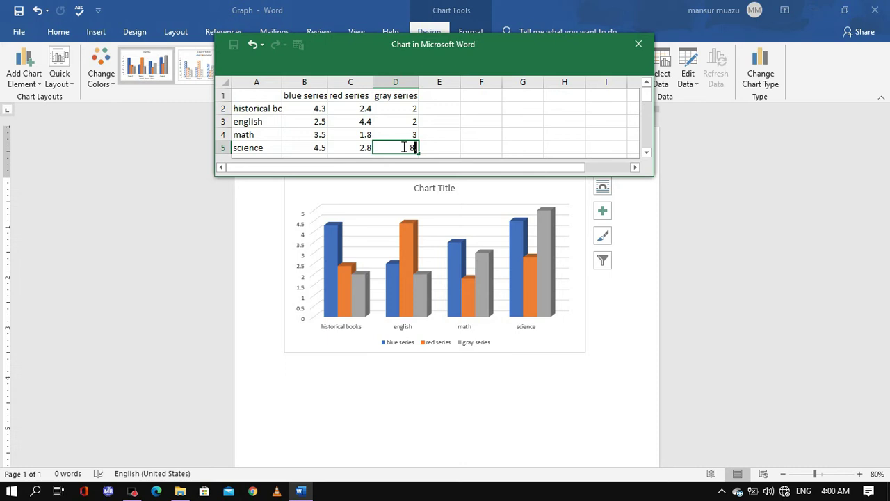
text(8.5)
key(Return)
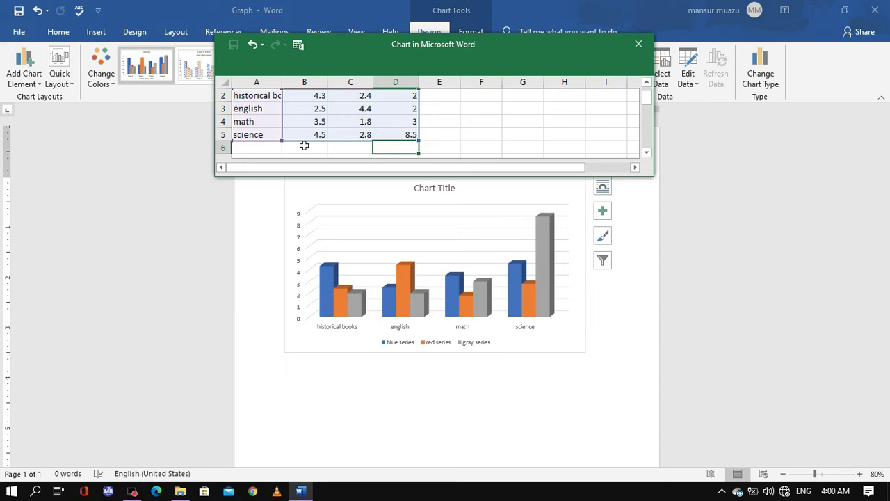
click(405, 104)
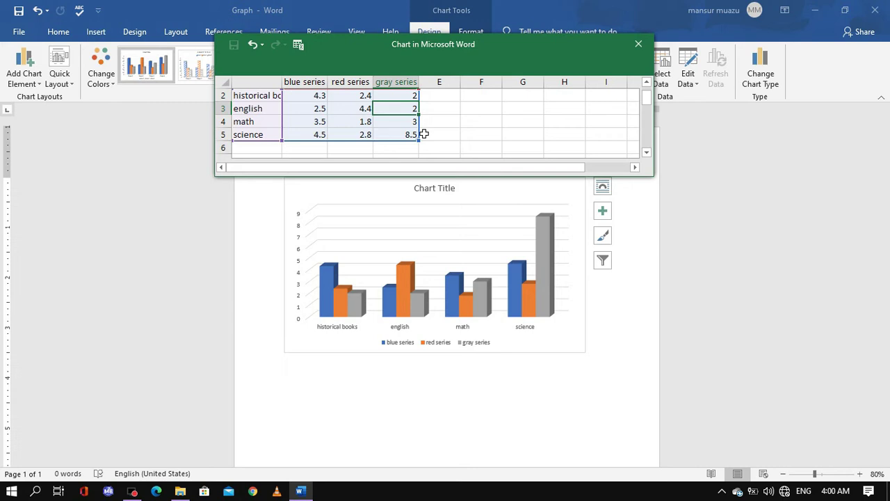
text(8)
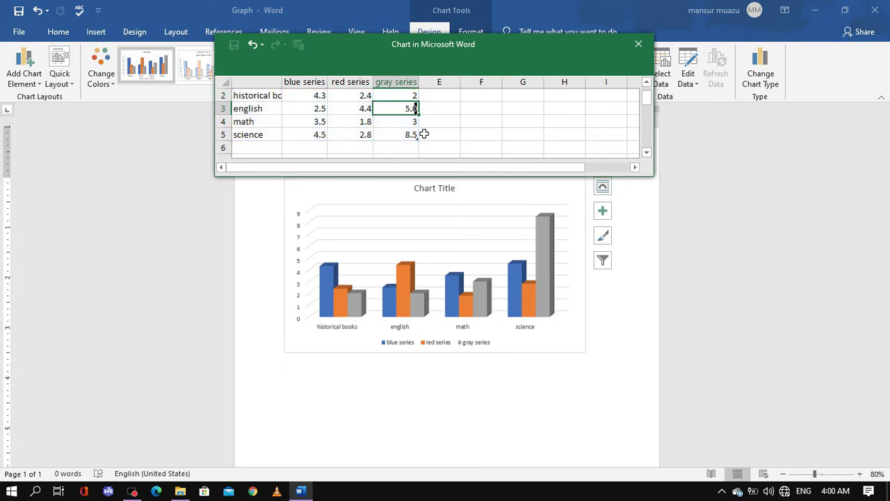
key(Return)
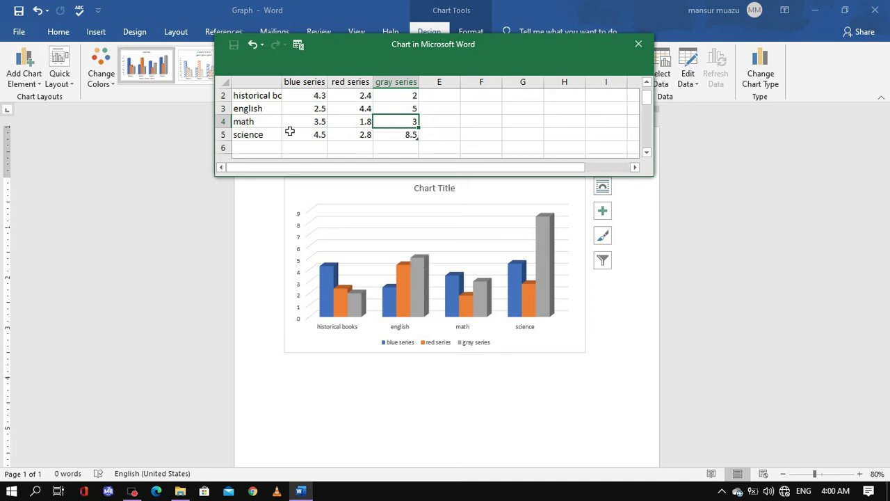
Set the blue series values to 6.5 for english and 7.2 for historical books.
click(309, 108)
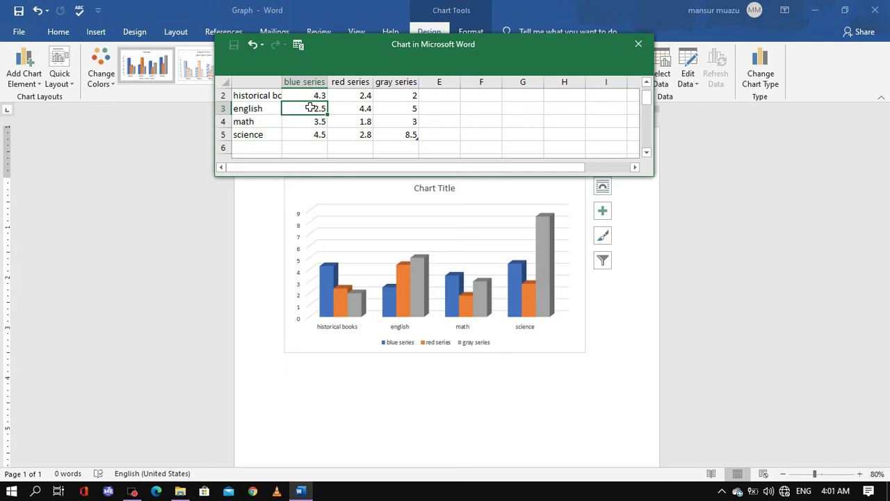
text(6)
key(Return)
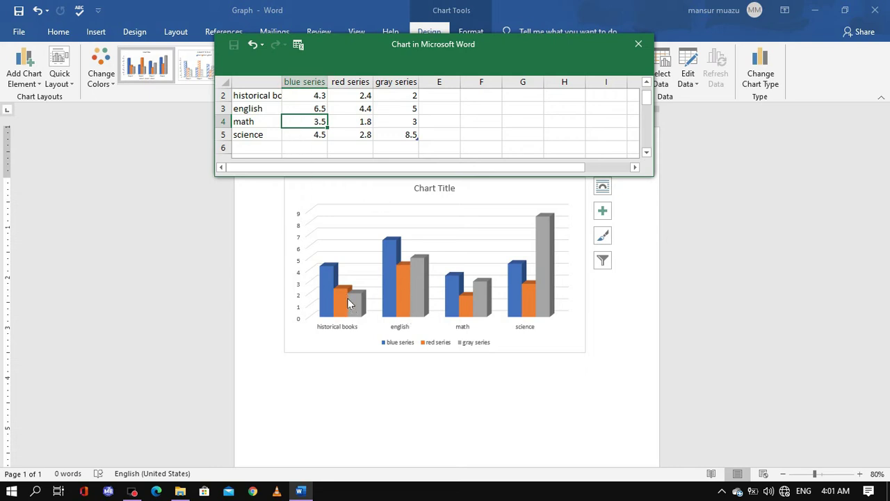
click(319, 97)
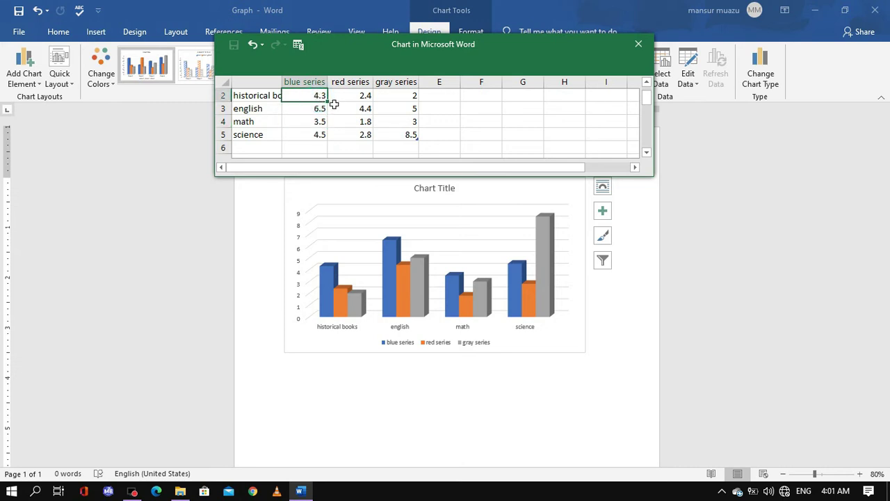
text(7.2)
key(Return)
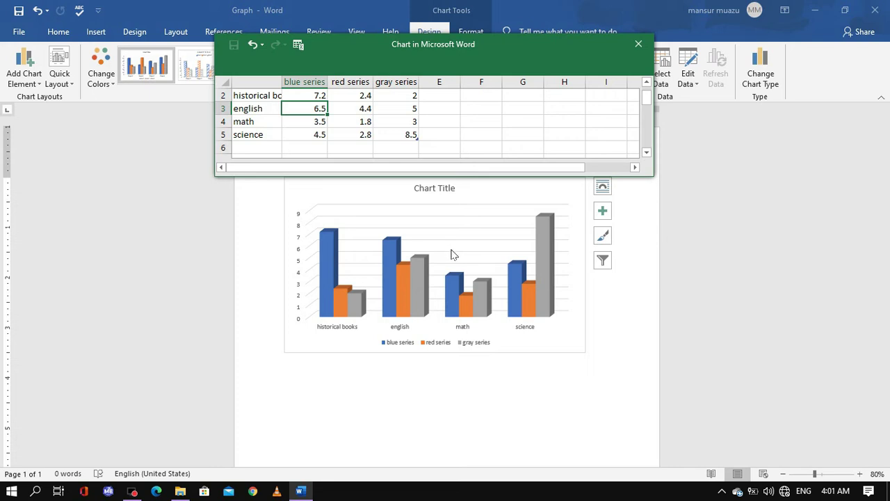
Close the 'Chart in Microsoft Word' data window.
click(638, 46)
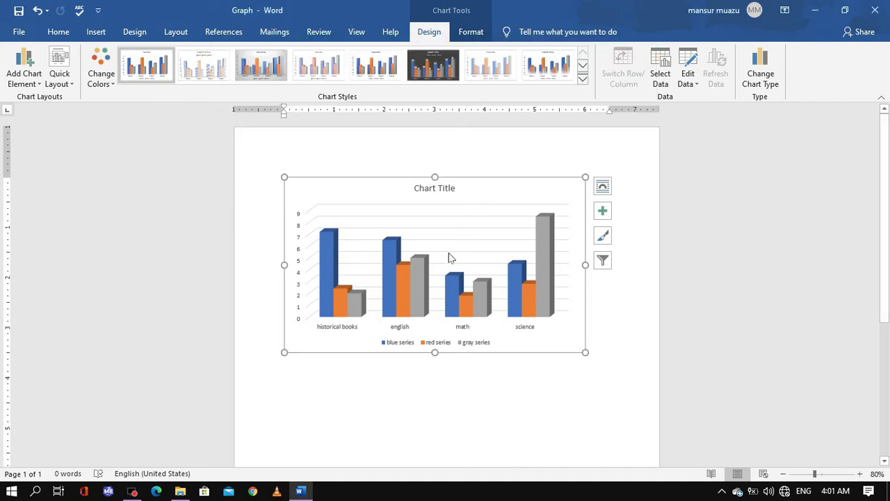
Turn on the Data Table chart element with legend keys below the columns.
click(603, 212)
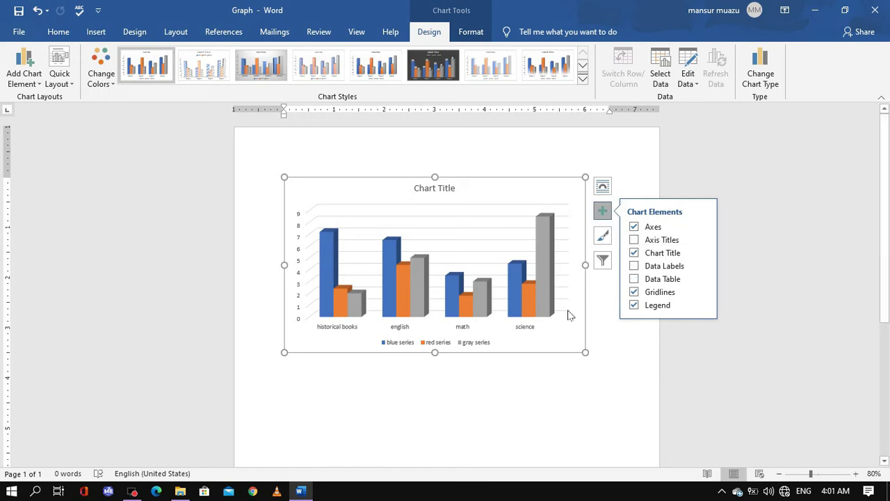
click(671, 280)
click(699, 279)
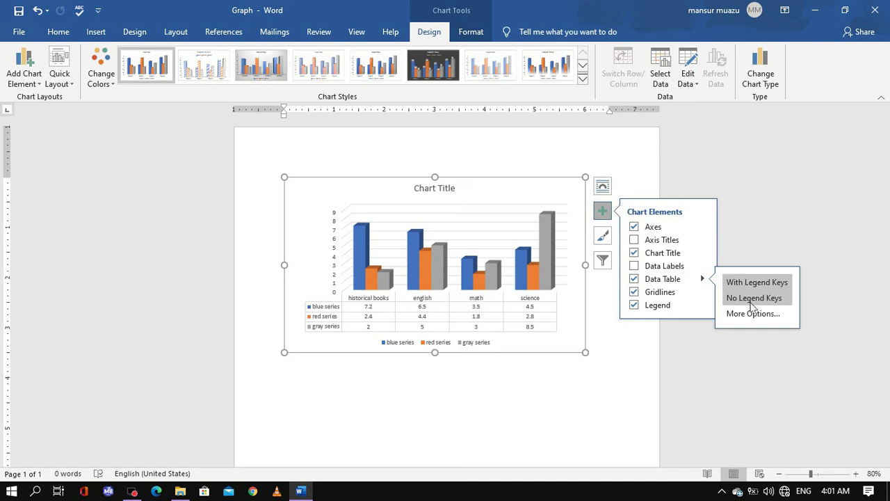
click(755, 314)
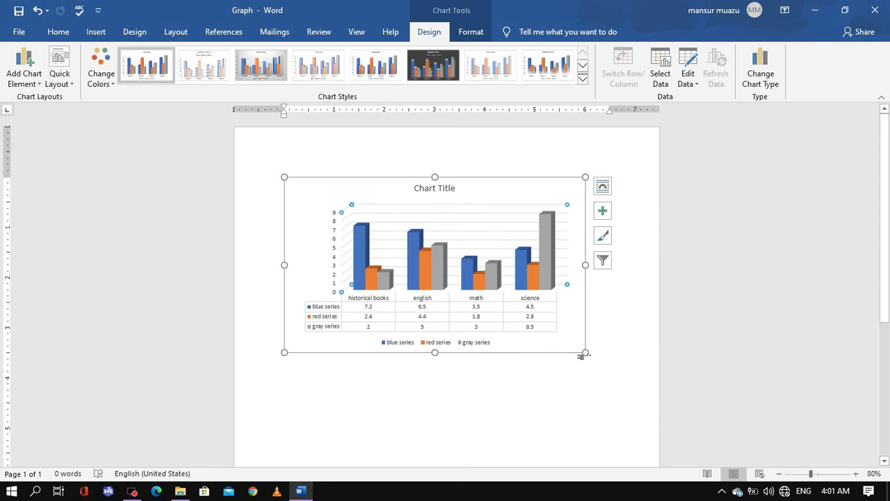
Drag the chart's bottom-right corner outward so it spans more of the page width.
drag(582, 347, 639, 407)
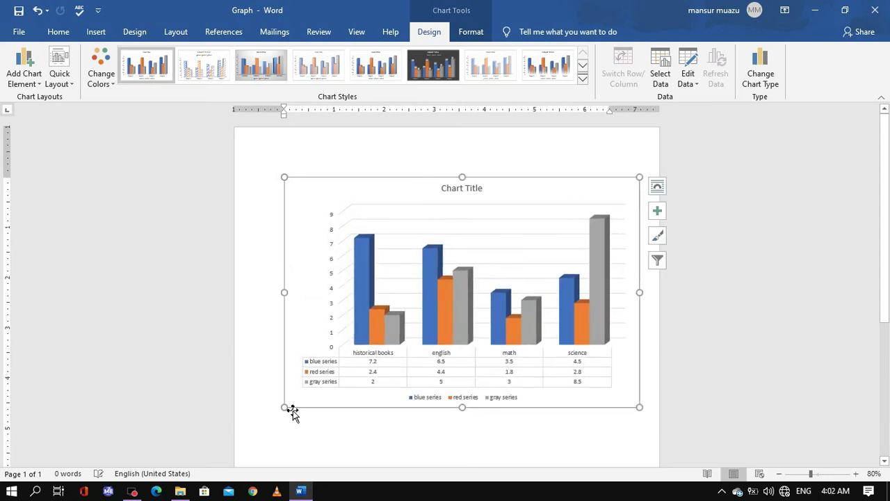
scroll(288, 407, up, 4)
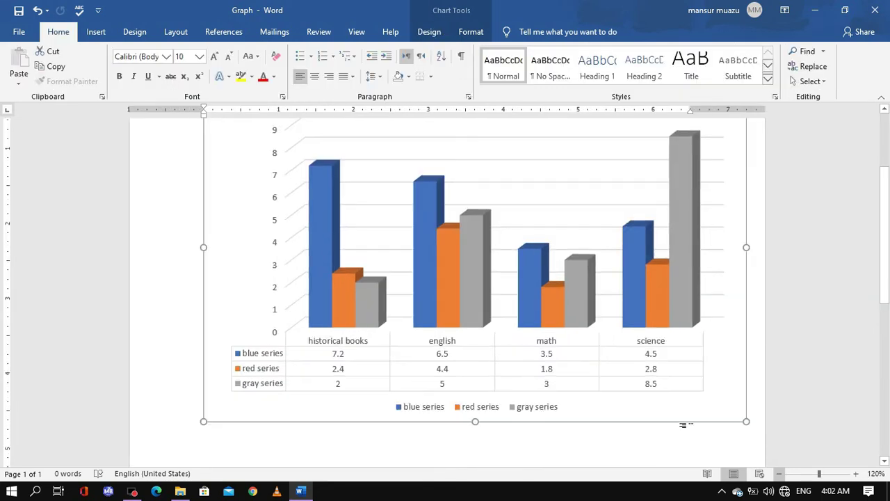
scroll(587, 352, up, 2)
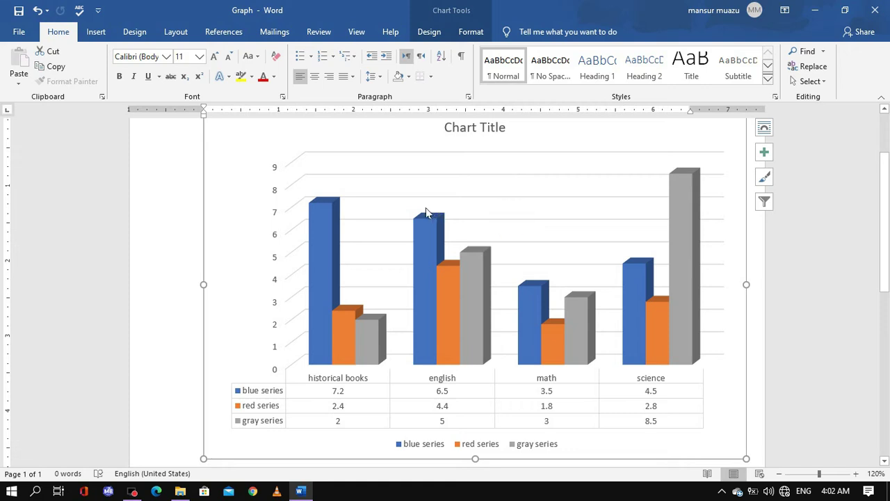
click(242, 150)
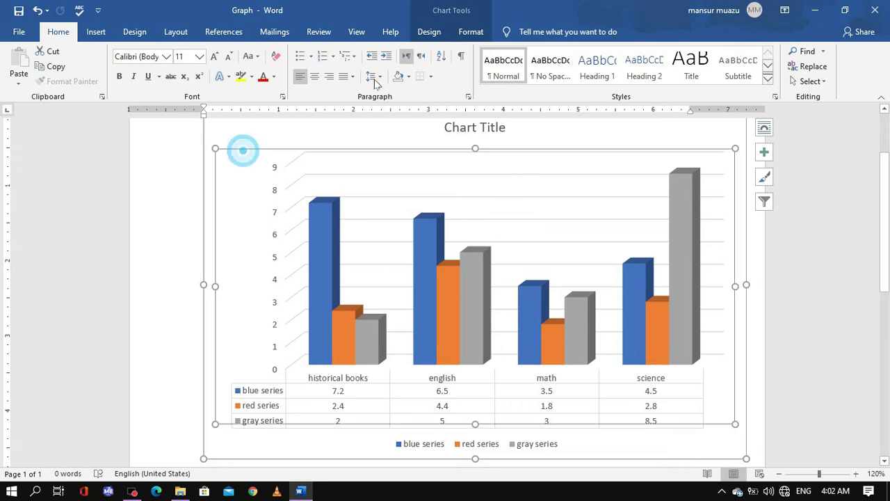
click(463, 31)
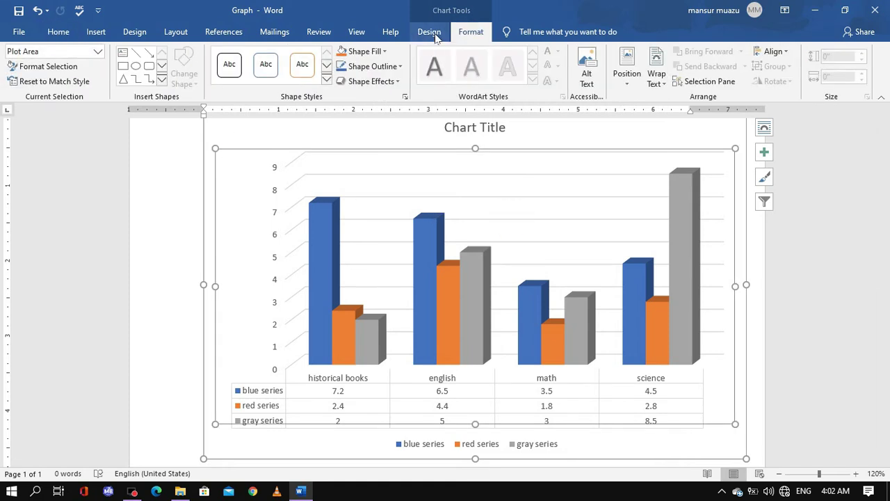
click(432, 32)
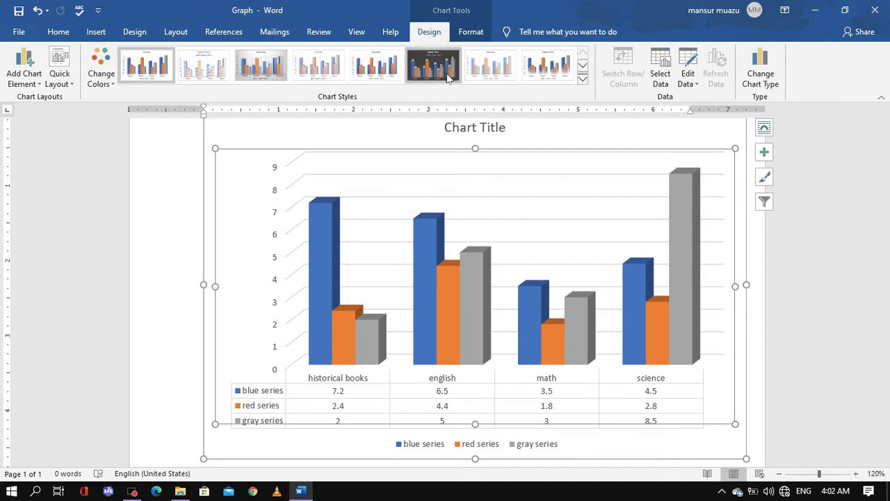
Try a gradient style and Style 6, then settle on light gradient Style 3.
click(544, 67)
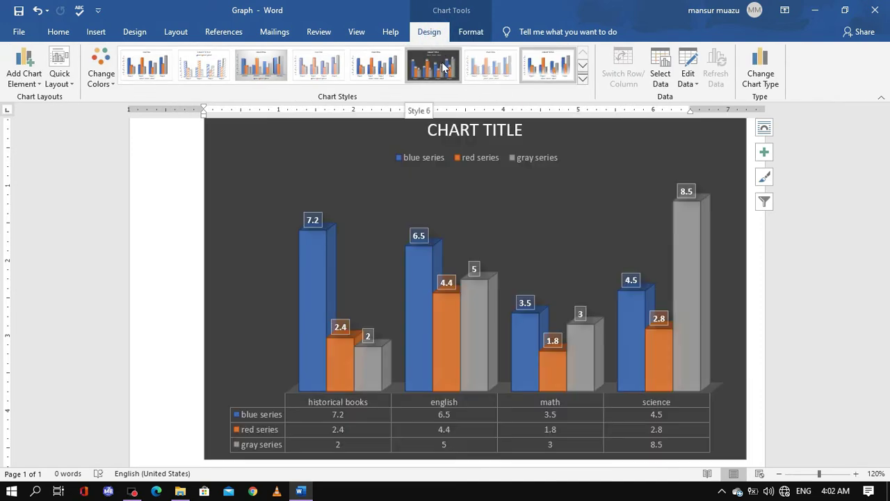
click(443, 67)
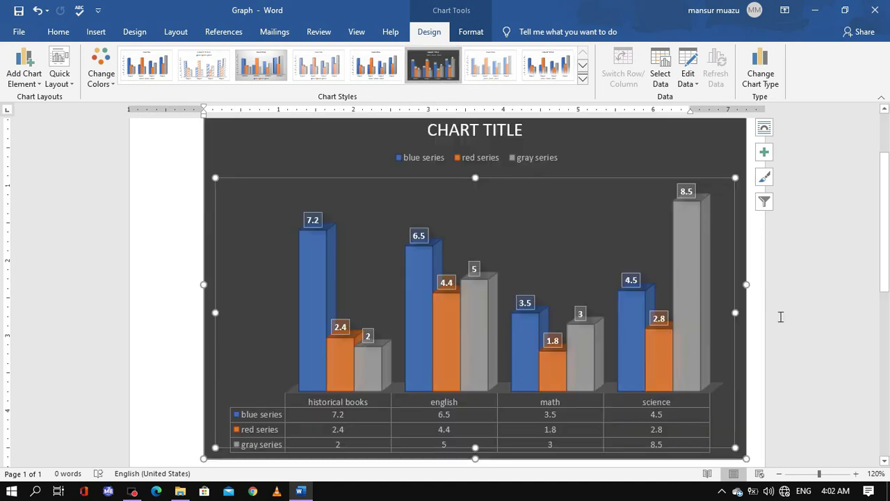
click(809, 376)
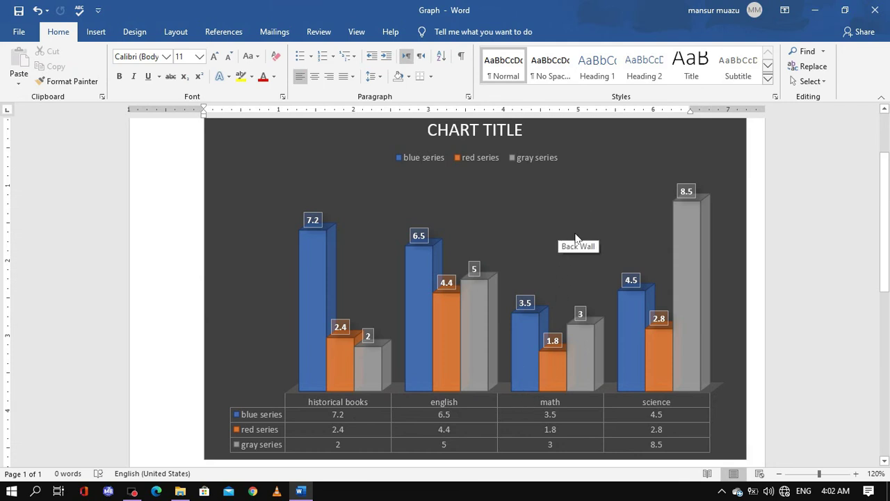
click(503, 246)
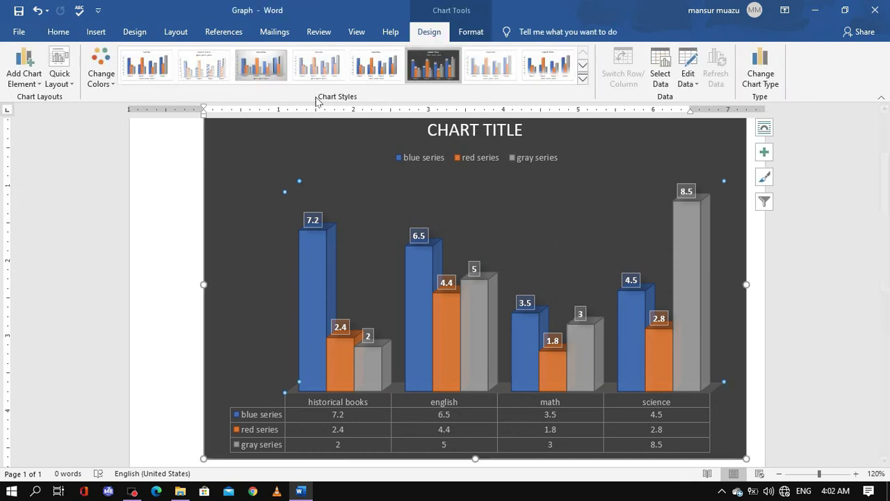
click(280, 74)
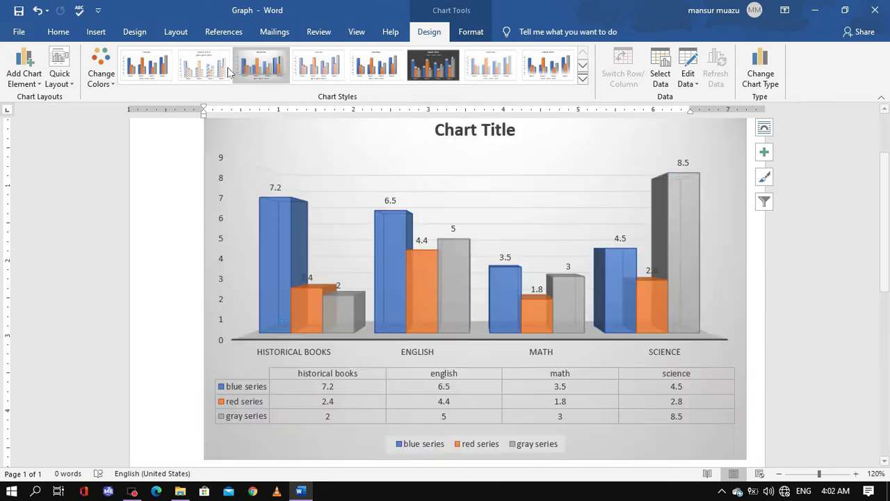
click(182, 209)
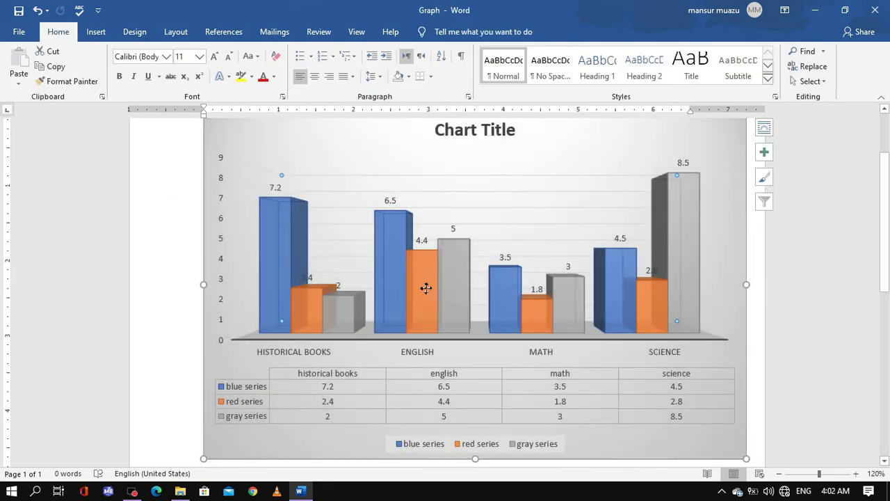
click(426, 287)
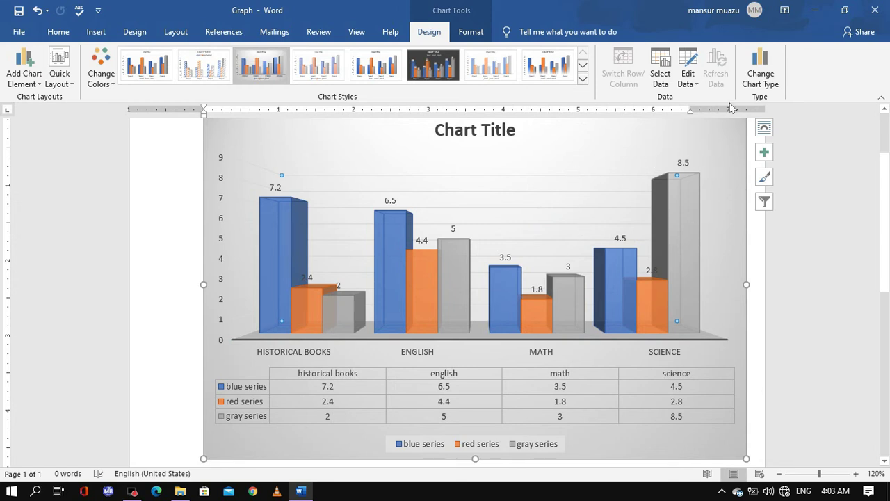
Turn on major vertical, minor horizontal and minor vertical gridlines in Chart Elements.
click(763, 154)
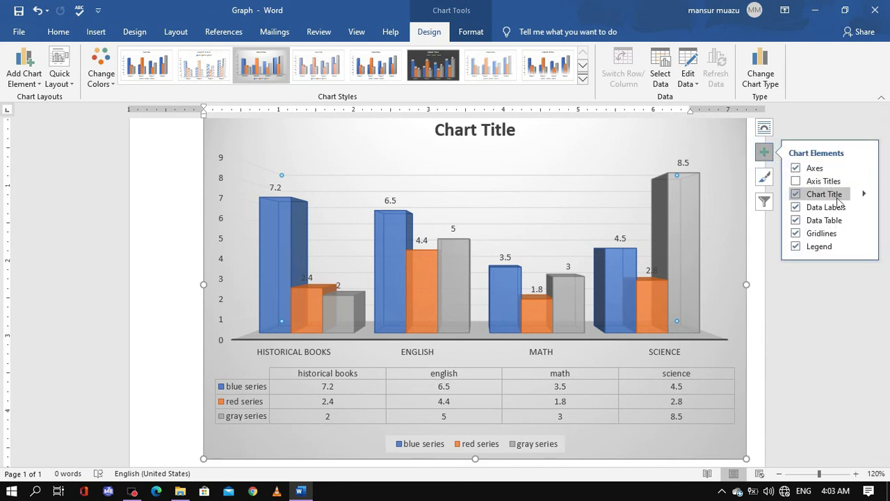
mouse_move(824, 233)
click(740, 249)
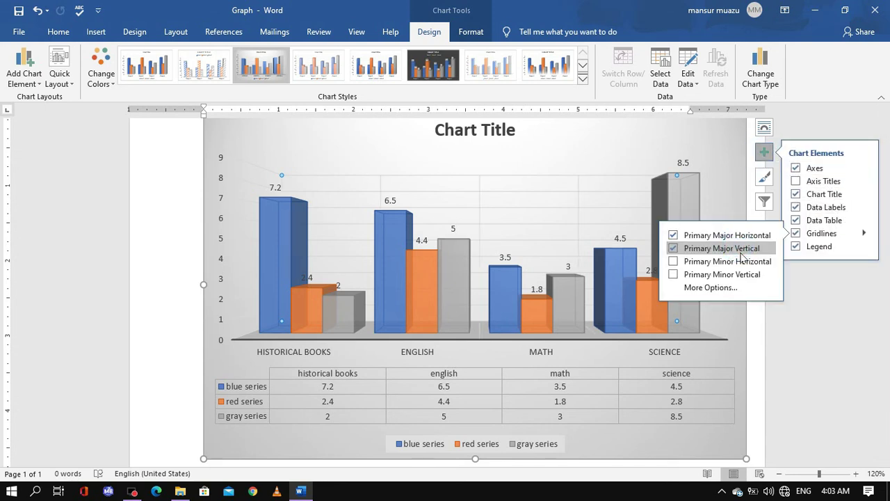
click(743, 263)
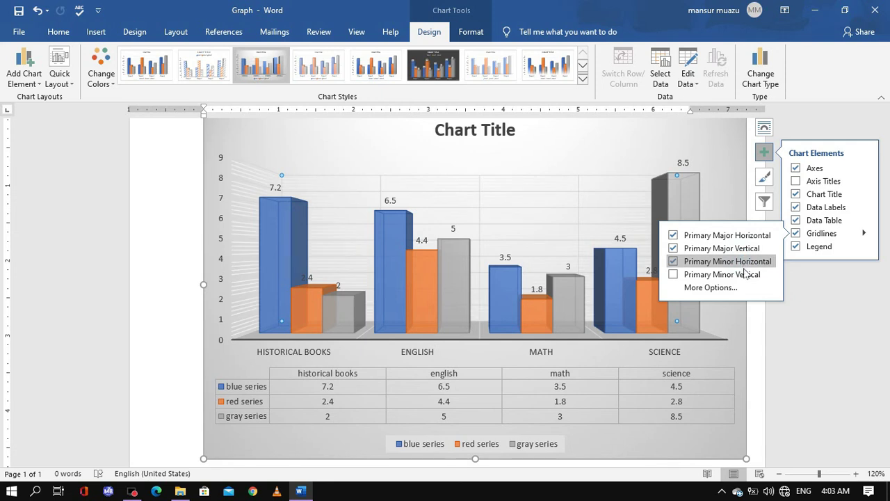
click(747, 275)
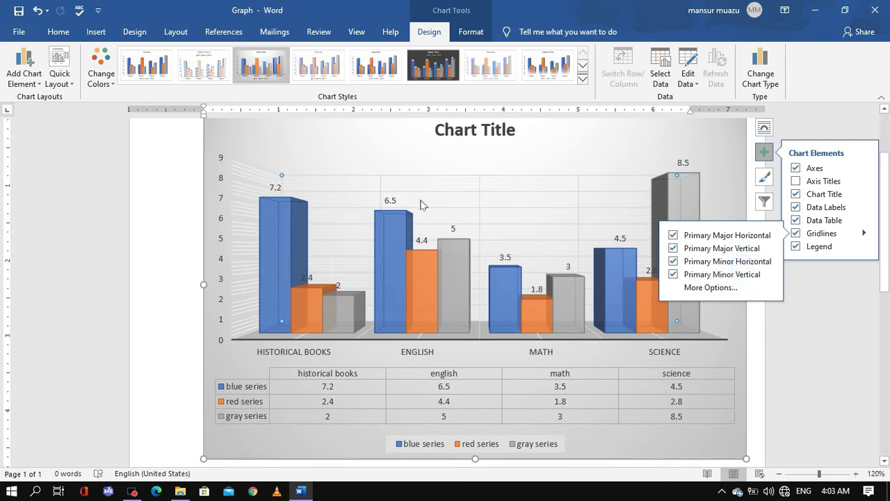
Apply the dark 3-D style from the Chart Styles gallery to the column chart.
click(444, 61)
click(583, 78)
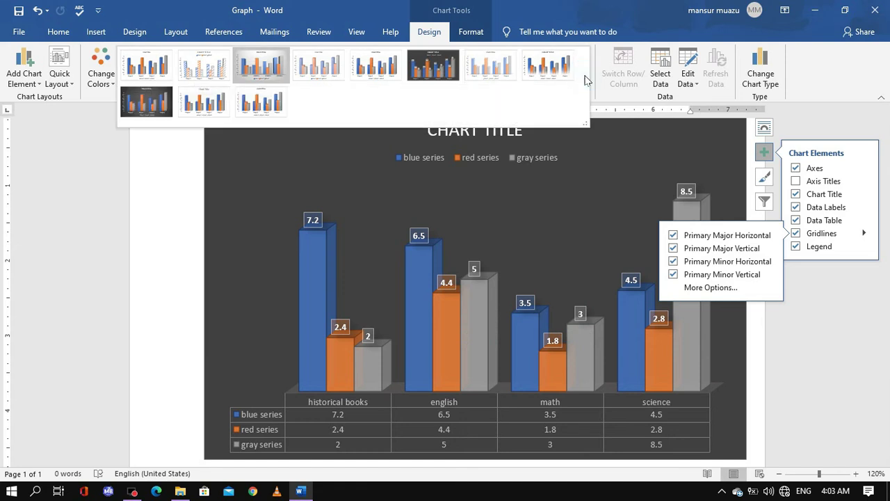
click(125, 101)
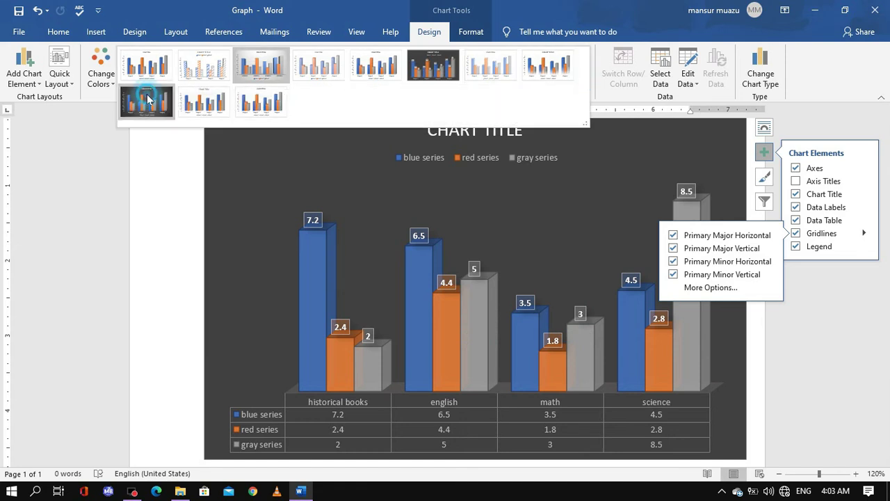
click(354, 151)
click(521, 215)
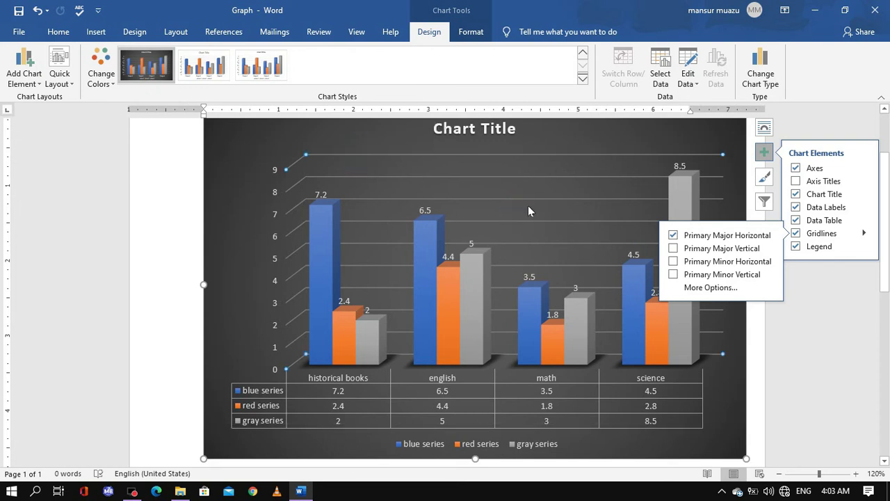
Turn on axis titles and replace the vertical axis title text.
click(795, 181)
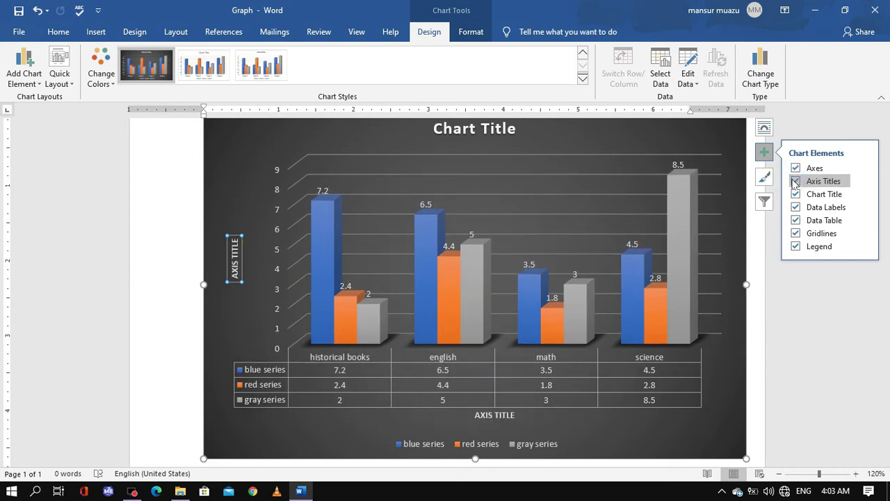
triple_click(234, 256)
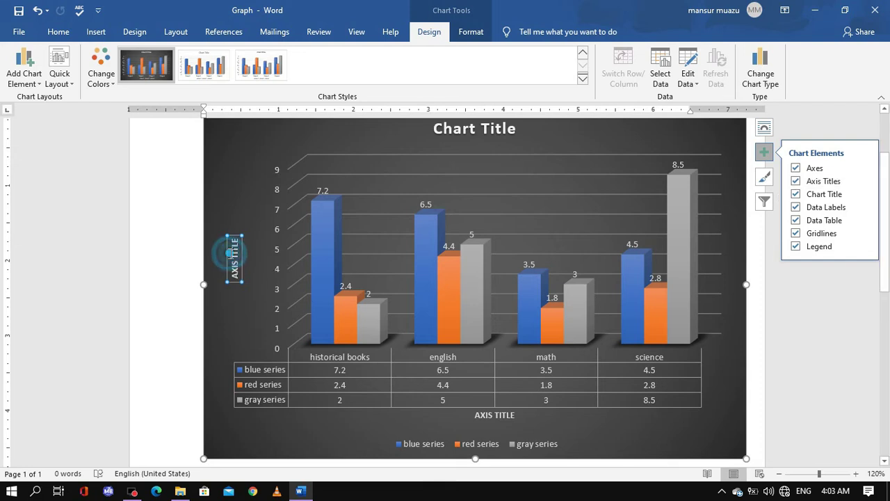
key(BackSpace)
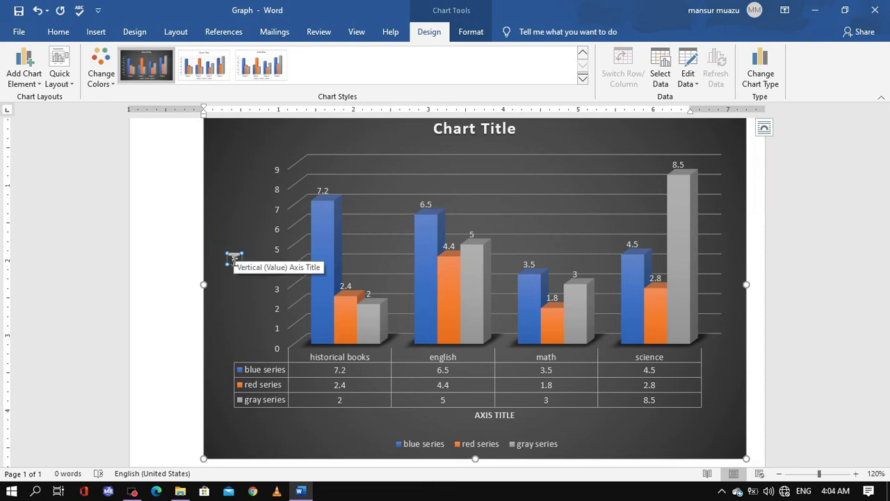
text(Marks)
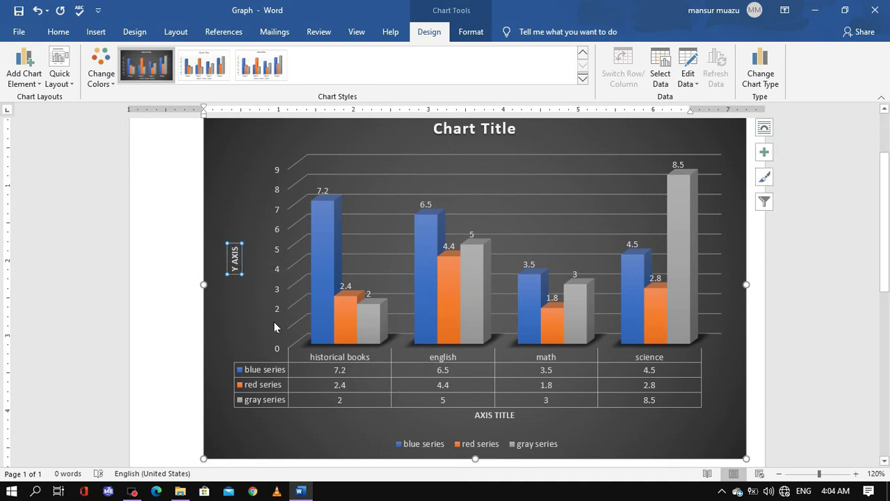
Edit the horizontal axis title so it reads X AXIS.
click(514, 415)
key(BackSpace)
key(BackSpace)
key(BackSpace)
key(BackSpace)
key(BackSpace)
key(BackSpace)
key(BackSpace)
key(BackSpace)
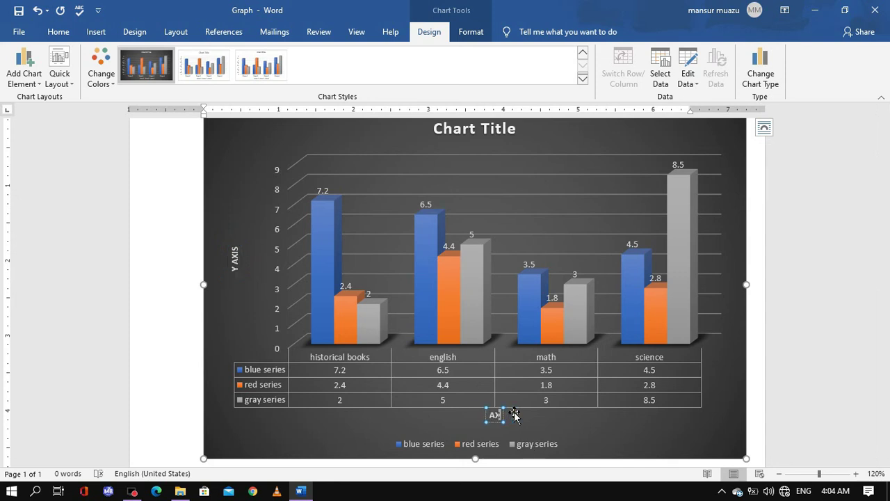
text(IS)
text( X)
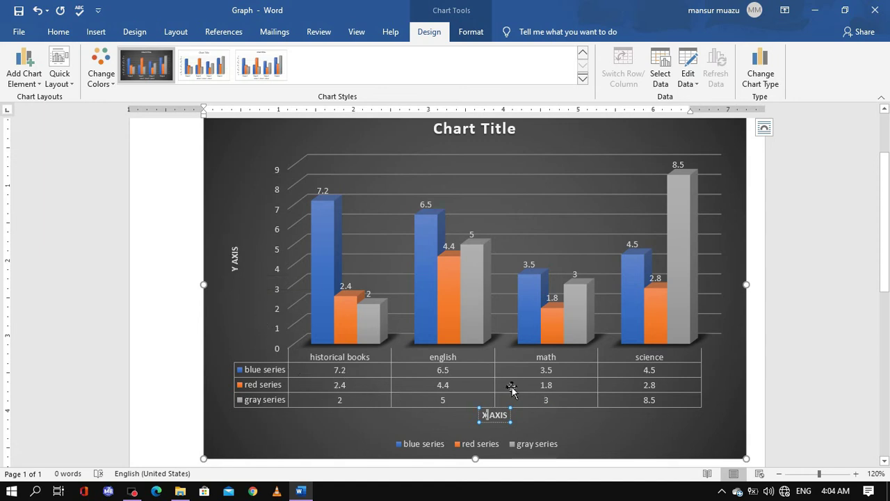
click(282, 389)
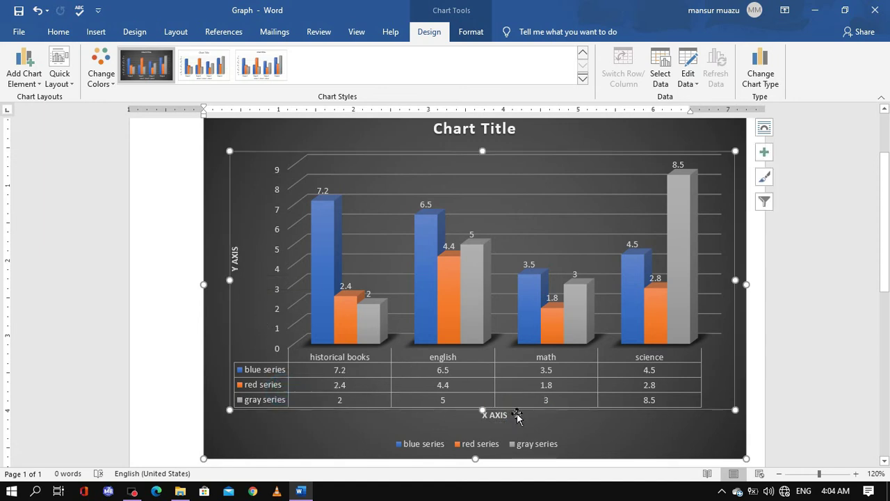
click(687, 400)
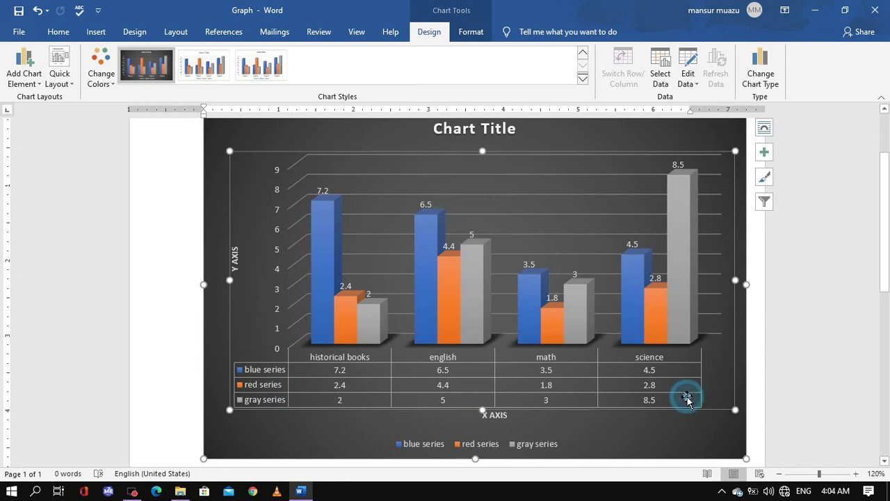
click(765, 152)
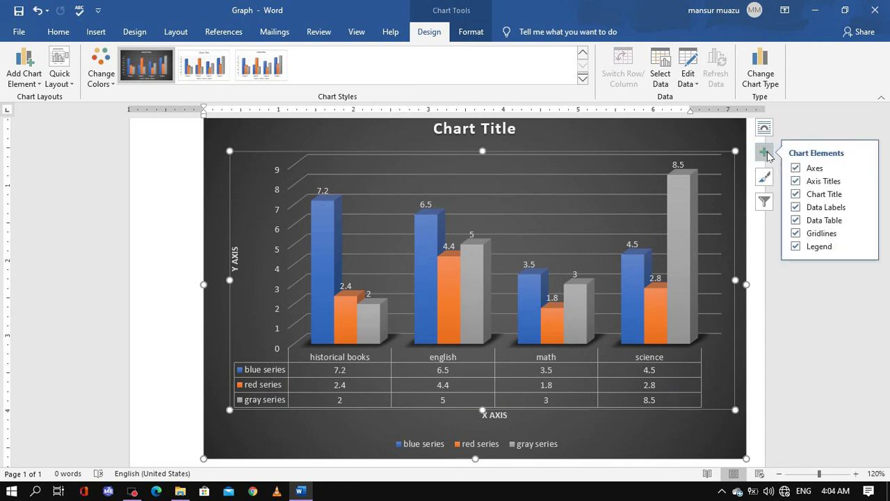
Untick Data Table in Chart Elements so the columns reach the category labels.
click(864, 220)
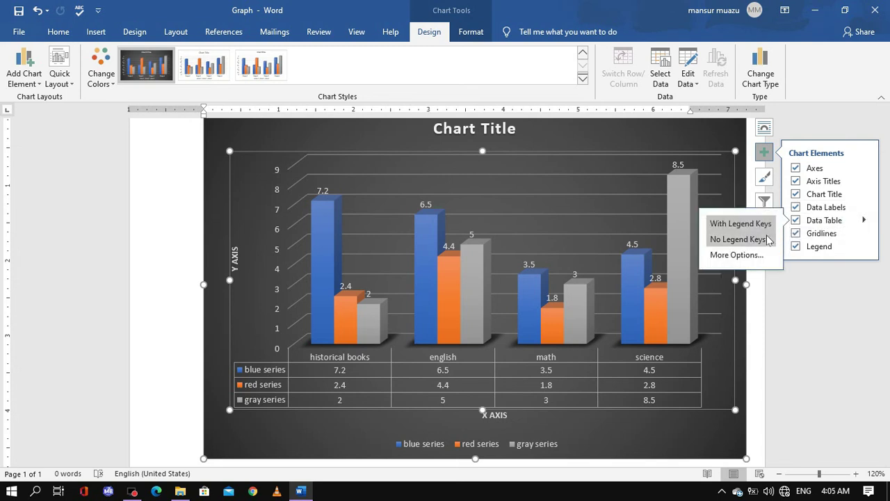
click(807, 221)
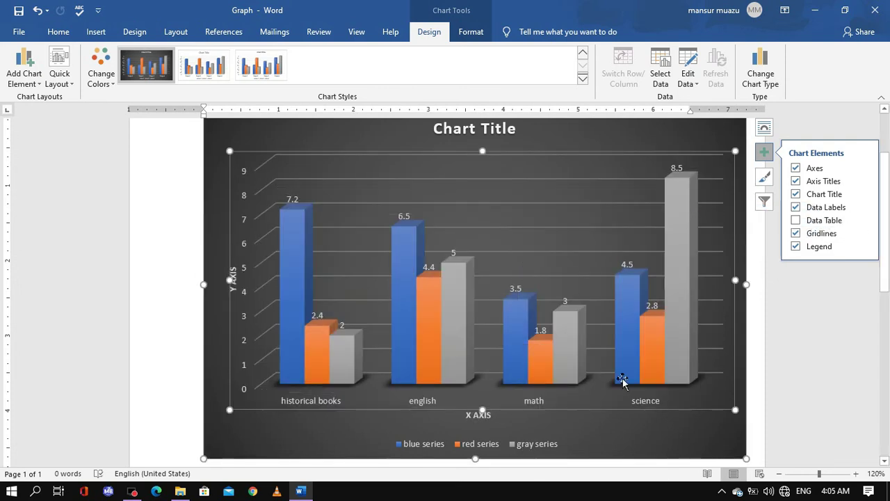
click(560, 246)
Review the chart's style and colour options, then insert a page break with Ctrl+Enter.
click(765, 178)
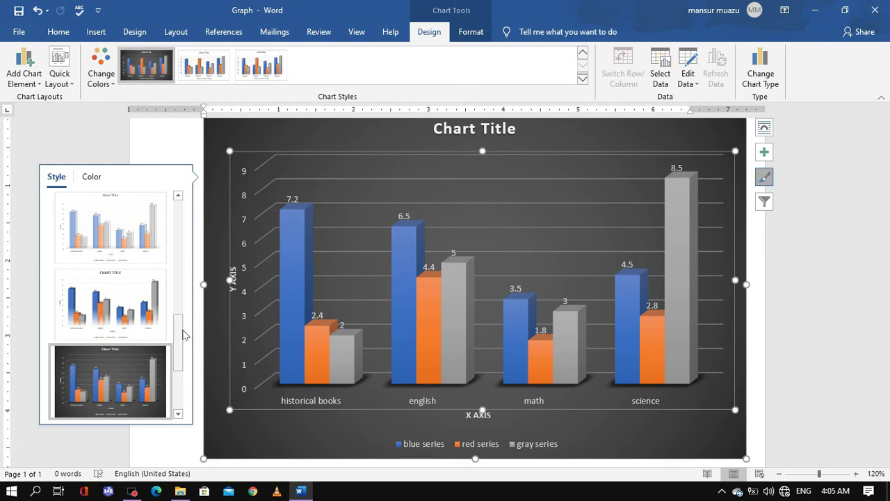
drag(175, 338, 178, 224)
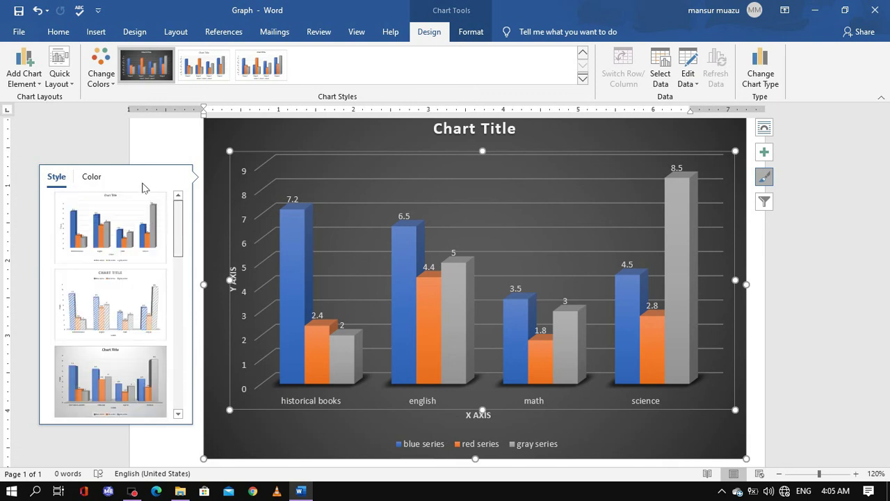
click(92, 178)
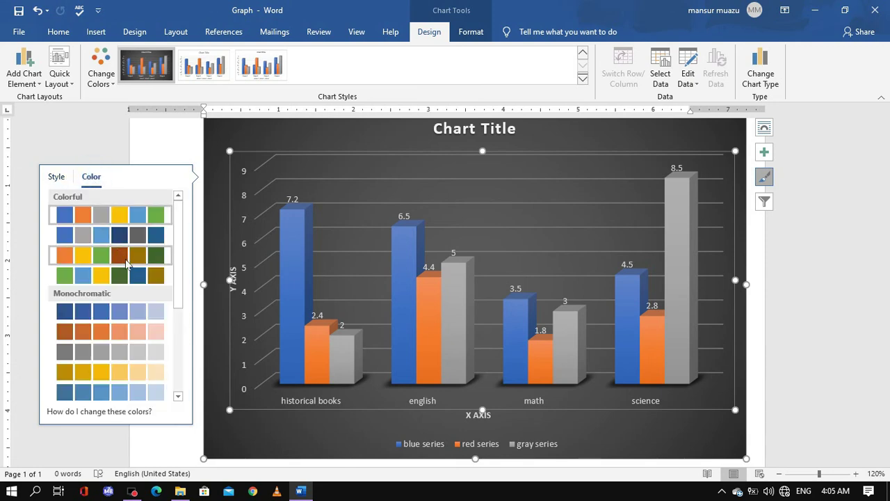
click(56, 177)
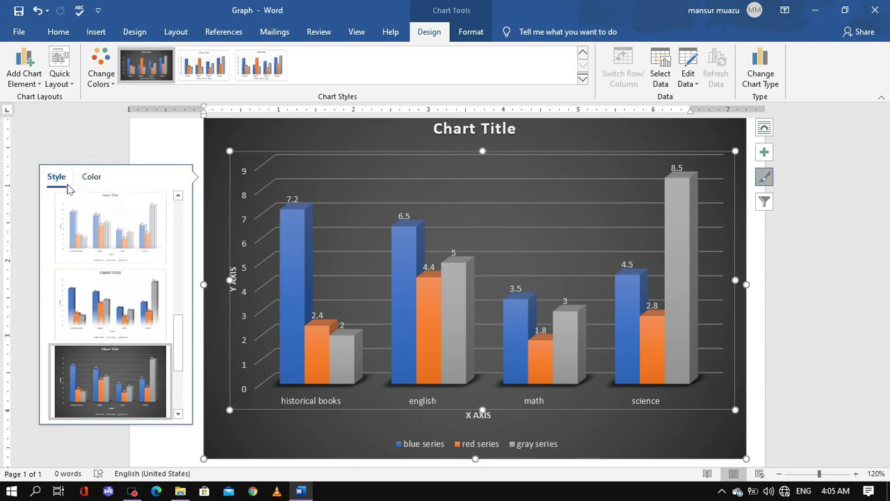
key(Escape)
key(ctrl+Return)
Insert a basic 2-D Line chart with sample Series 1–3 across Categories 1–4.
scroll(362, 255, up, 5)
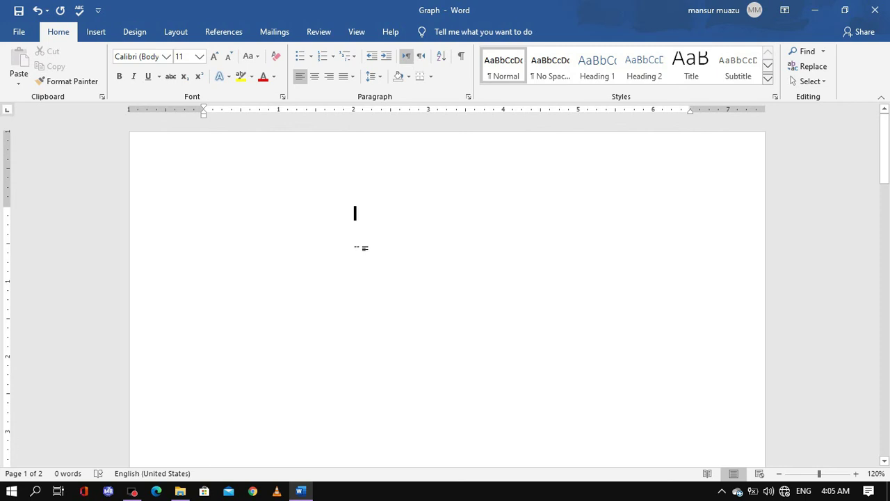
click(96, 32)
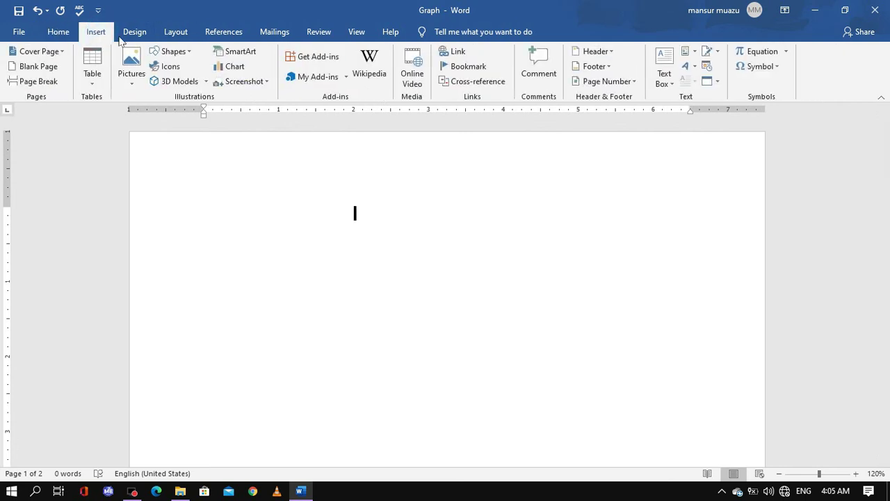
click(243, 66)
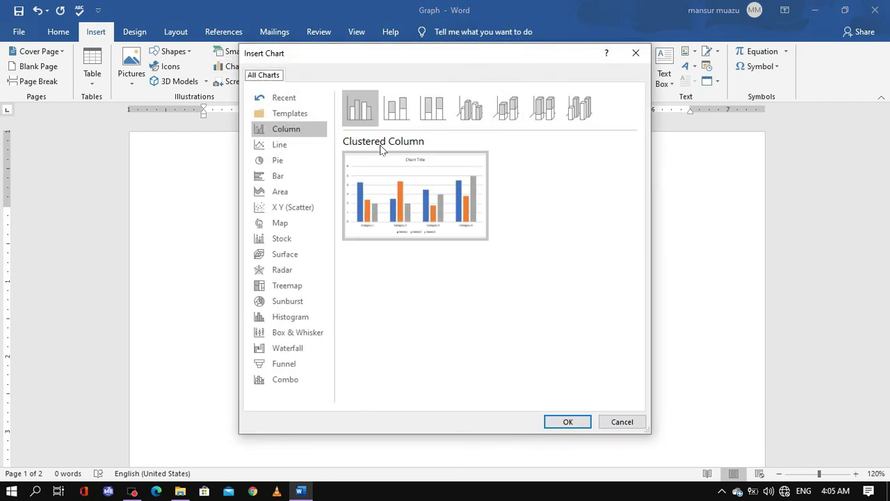
click(299, 145)
click(413, 198)
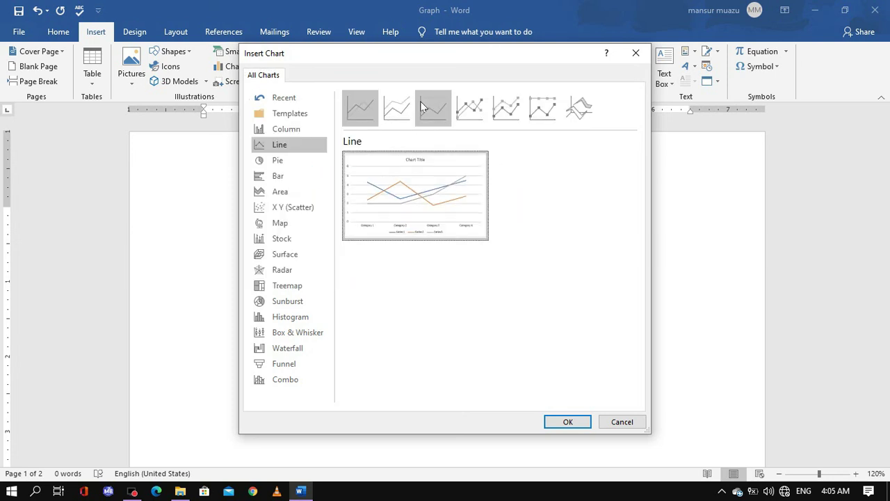
click(389, 113)
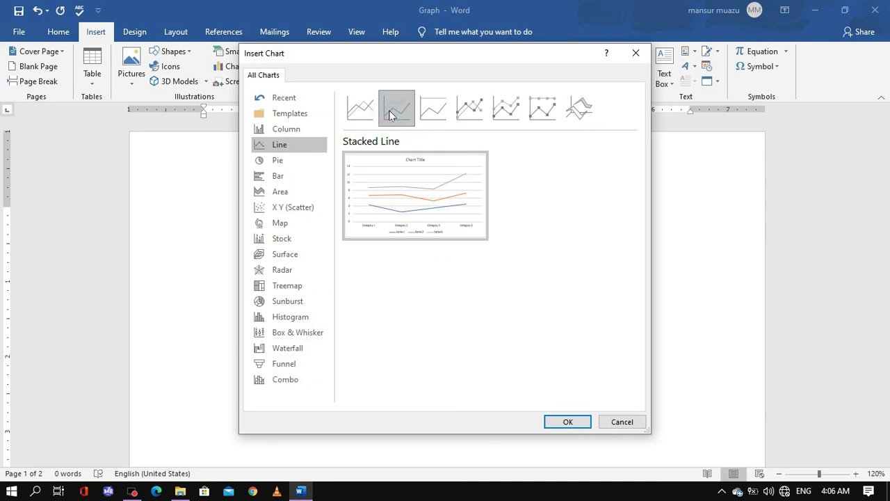
click(510, 108)
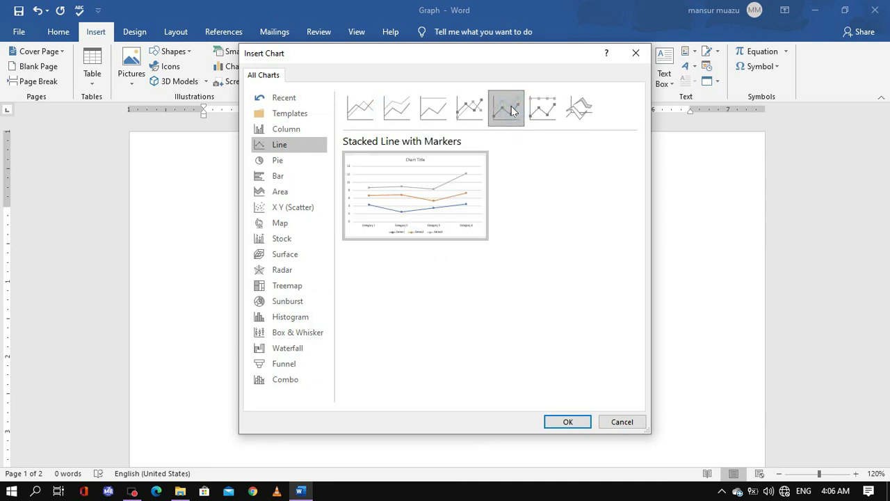
click(544, 110)
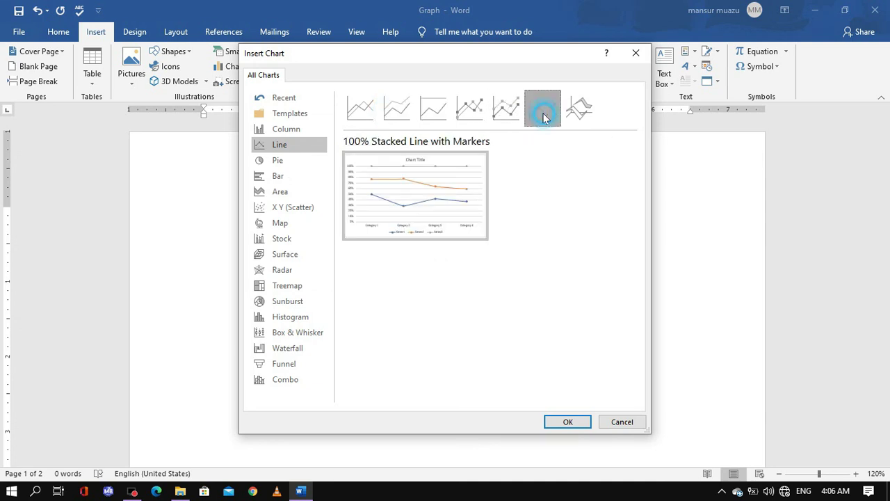
click(371, 109)
click(584, 424)
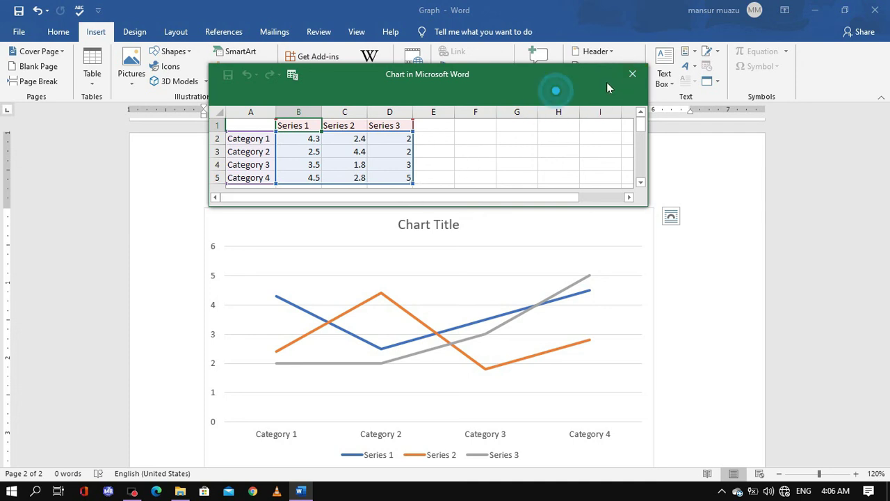
Close the data sheet and apply a grey gradient style to the line chart.
click(633, 74)
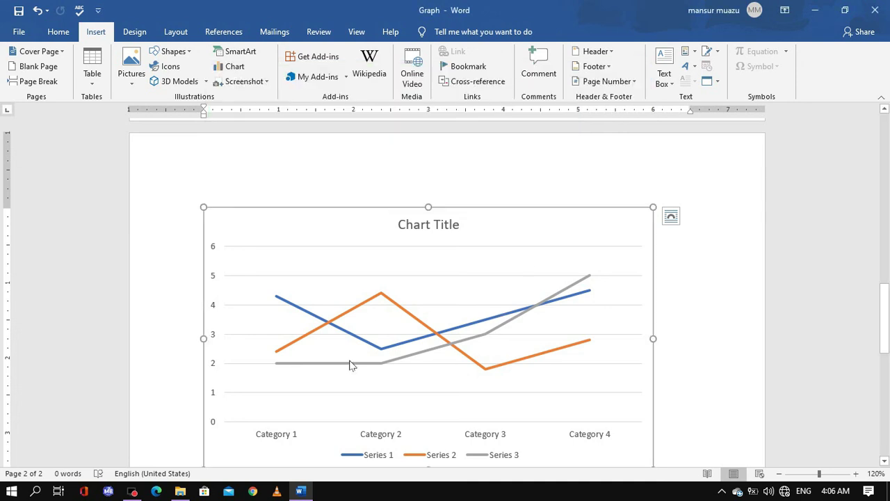
click(387, 282)
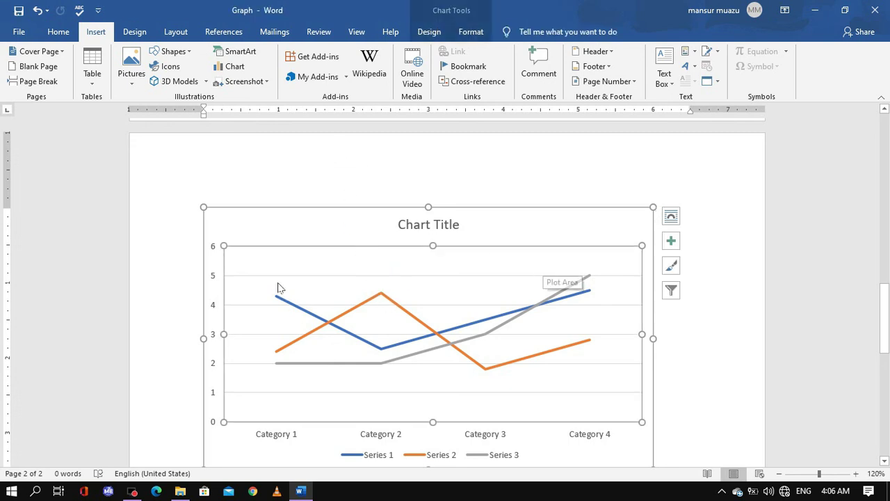
click(429, 32)
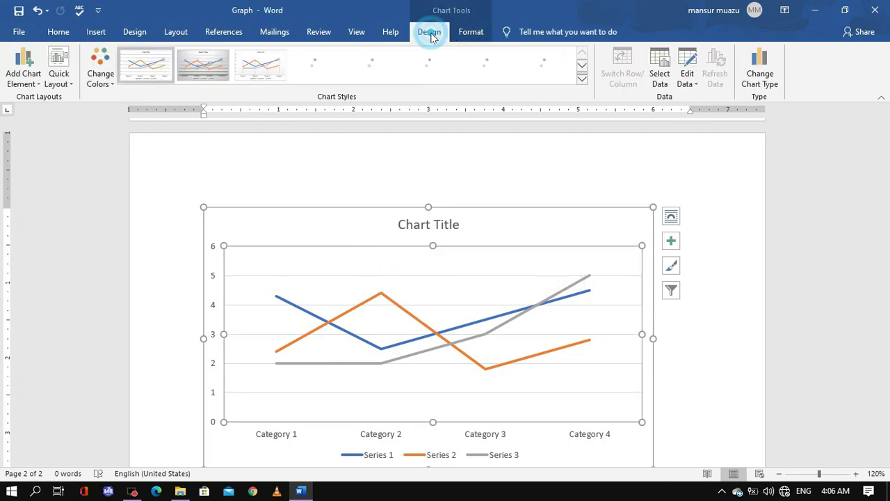
click(582, 78)
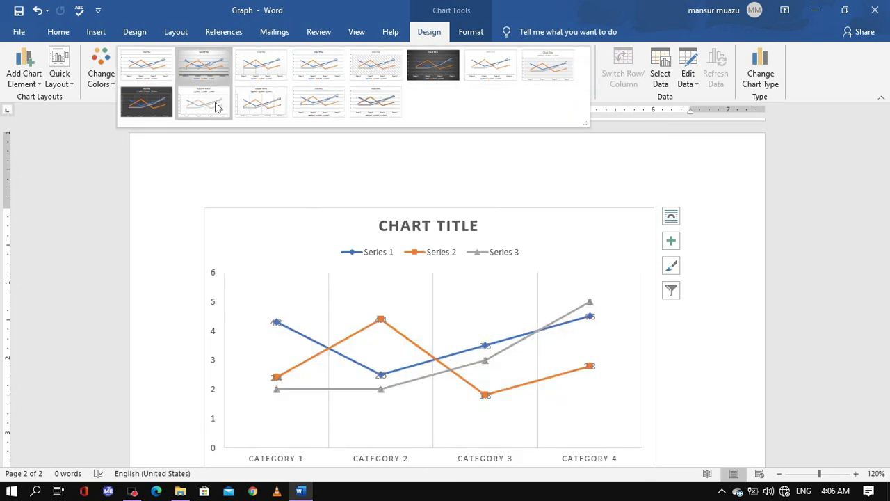
click(204, 75)
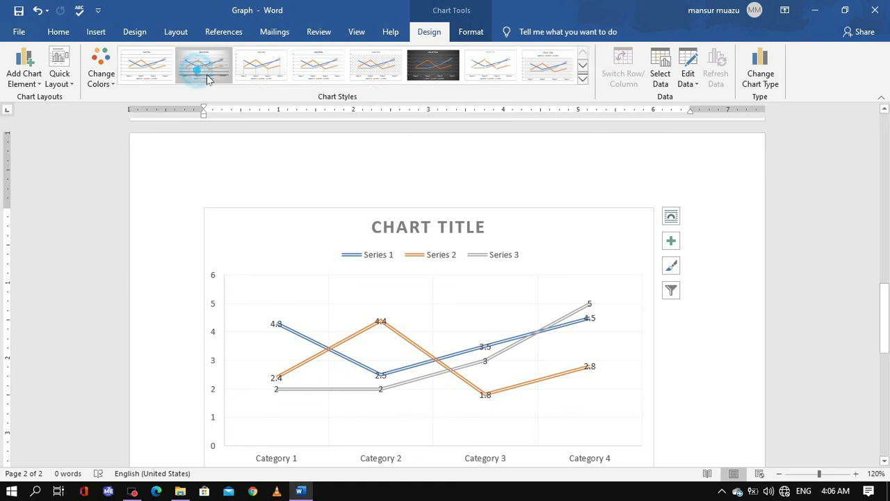
Select the line and column charts and undo the last change.
scroll(655, 345, down, 5)
scroll(660, 351, down, 3)
scroll(659, 341, up, 3)
click(657, 180)
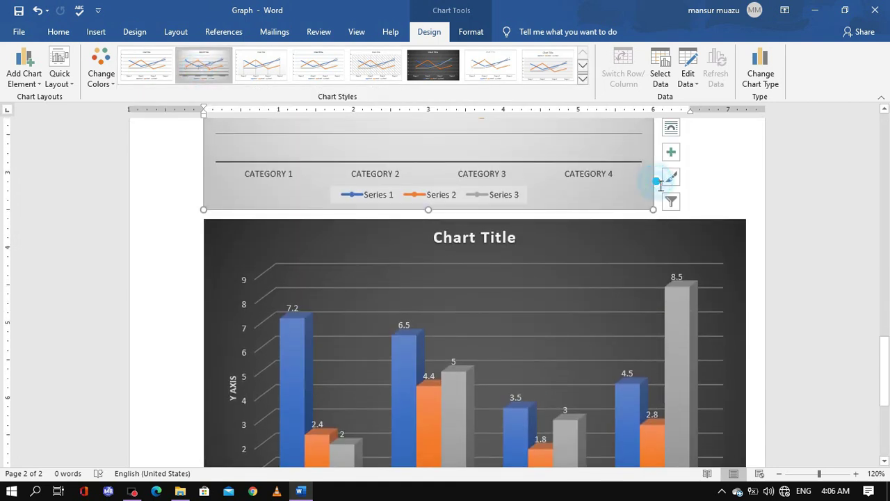
click(589, 234)
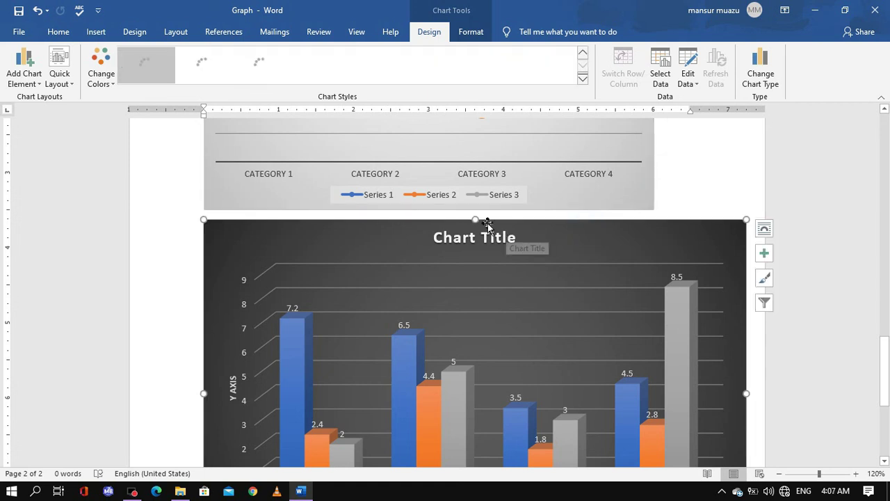
key(ctrl+z)
Replace the line chart's default Chart Title with 'population increase', correcting the typos.
click(307, 180)
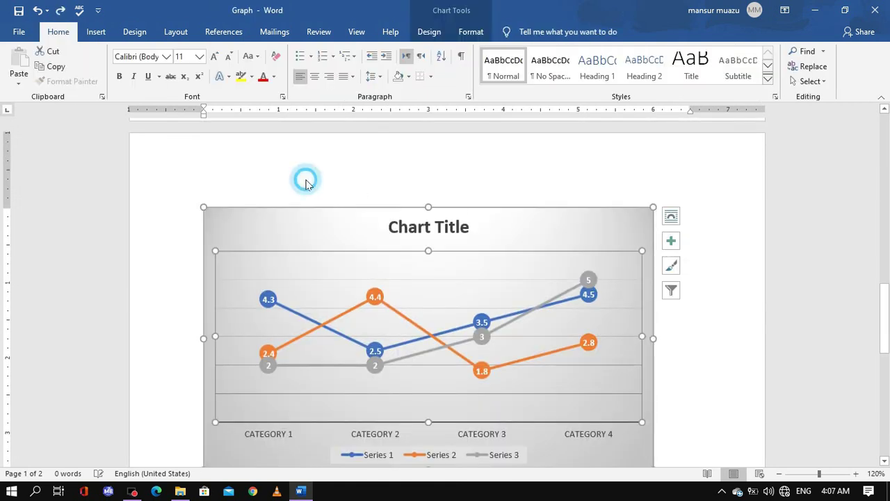
click(466, 233)
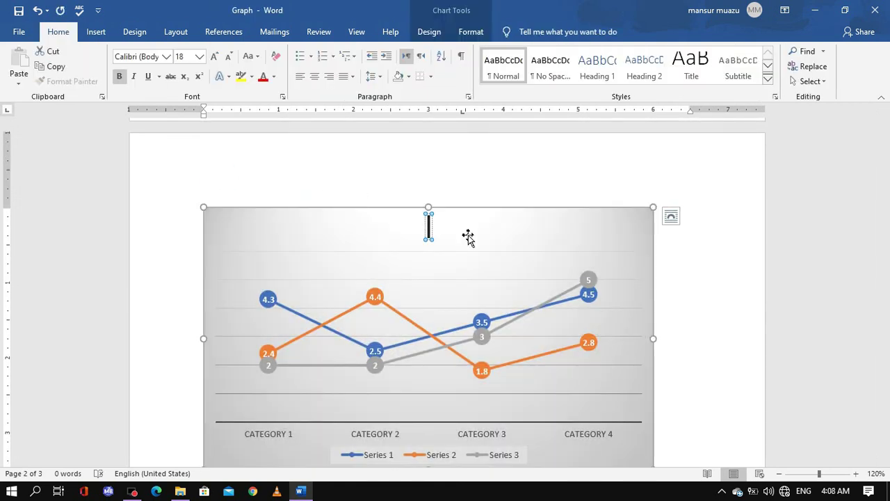
text(p)
text(oru)
key(BackSpace)
key(BackSpace)
text(pula)
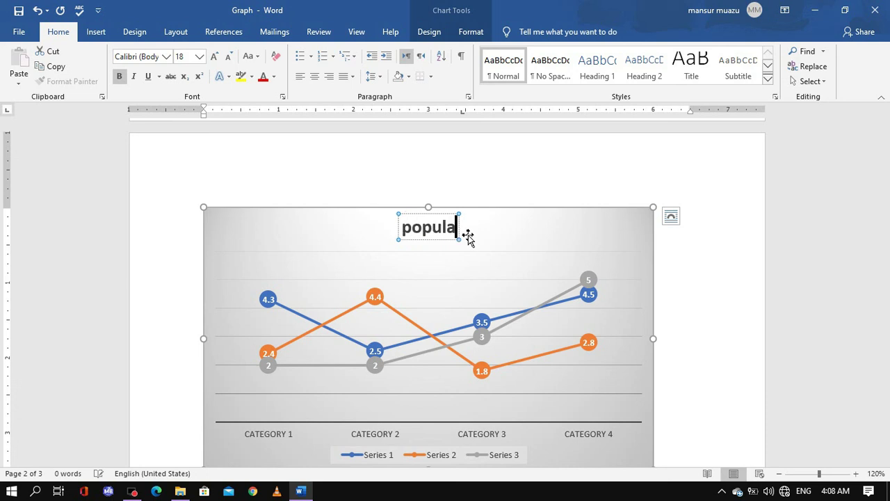
text(tion)
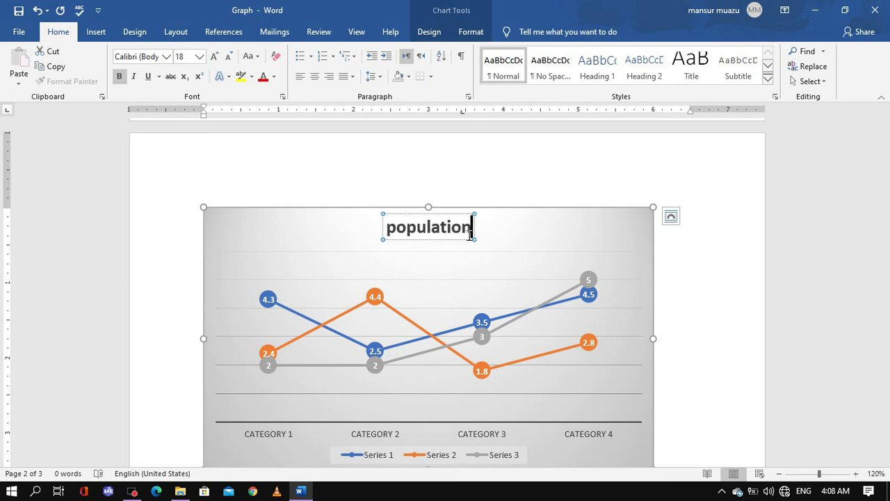
text( incrwe)
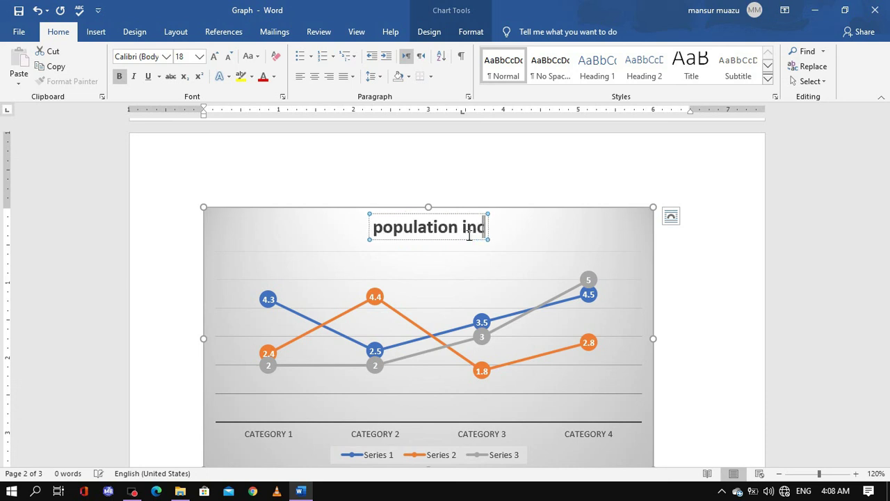
key(BackSpace)
key(BackSpace)
text(ease)
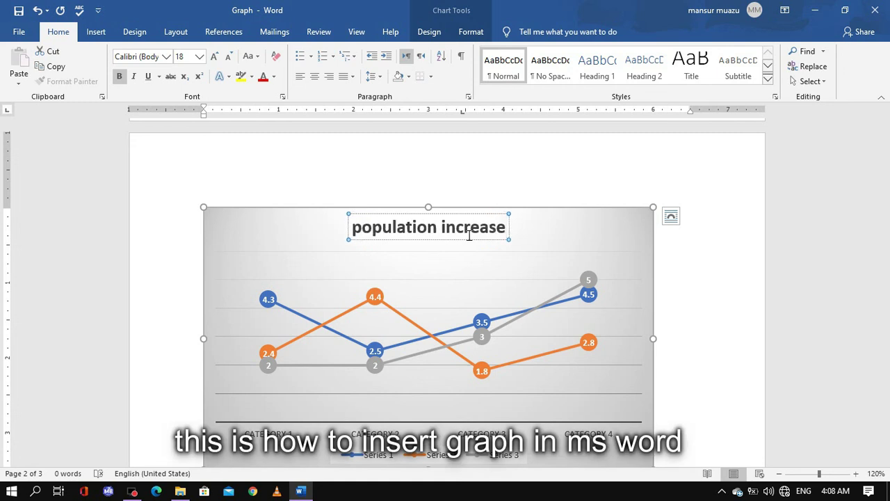
click(294, 251)
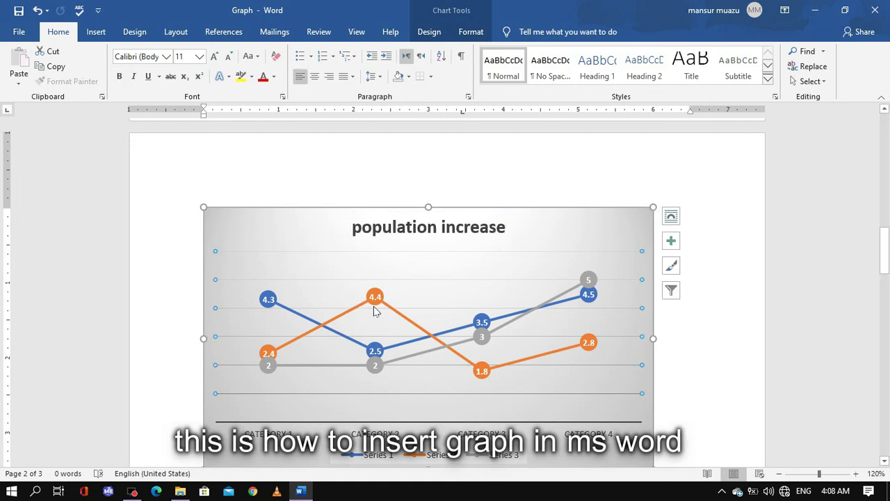
scroll(433, 341, down, 15)
scroll(437, 428, down, 3)
click(480, 322)
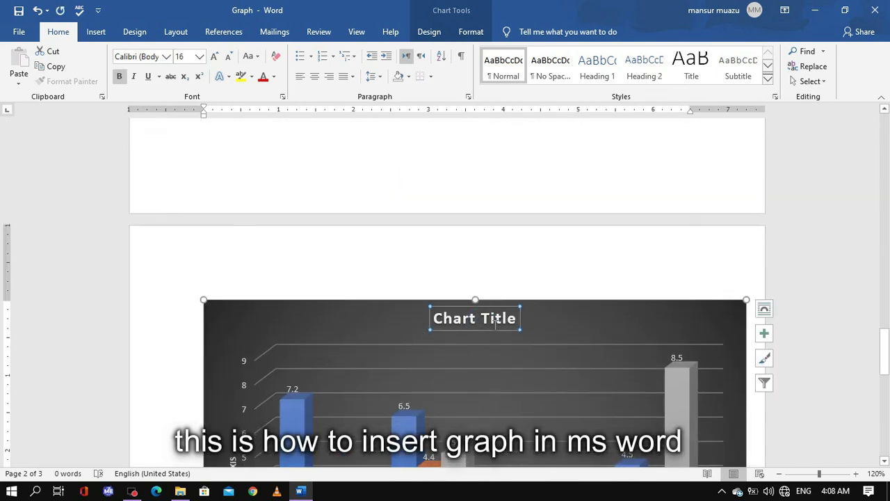